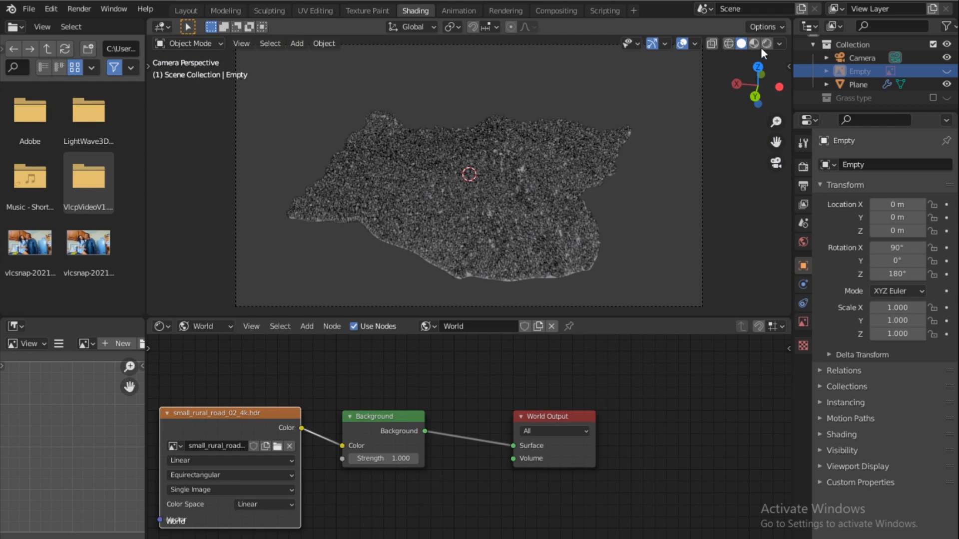
Hide the existing grass Plane and add a new plane mesh at the origin from the back view
left_click(947, 84)
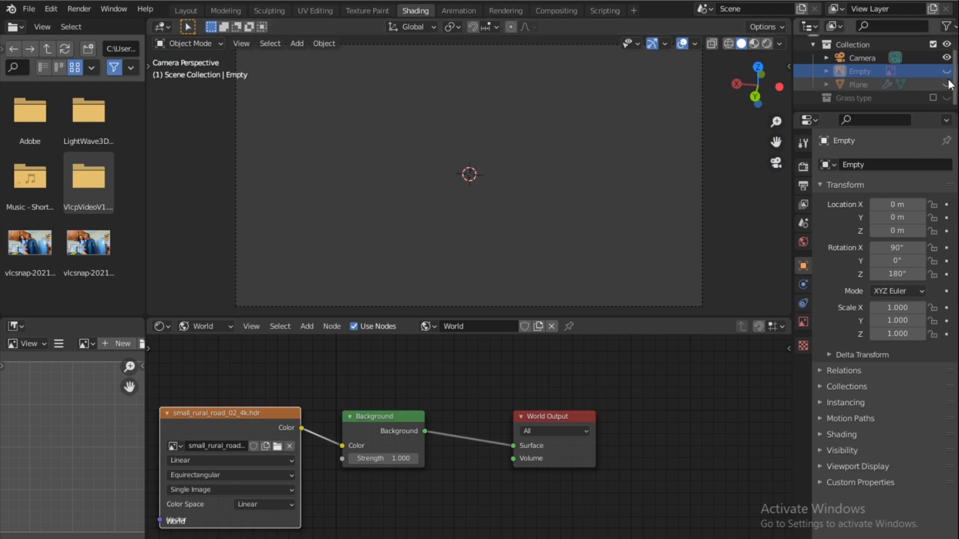
left_click_drag(761, 74, 760, 72)
left_click(746, 96)
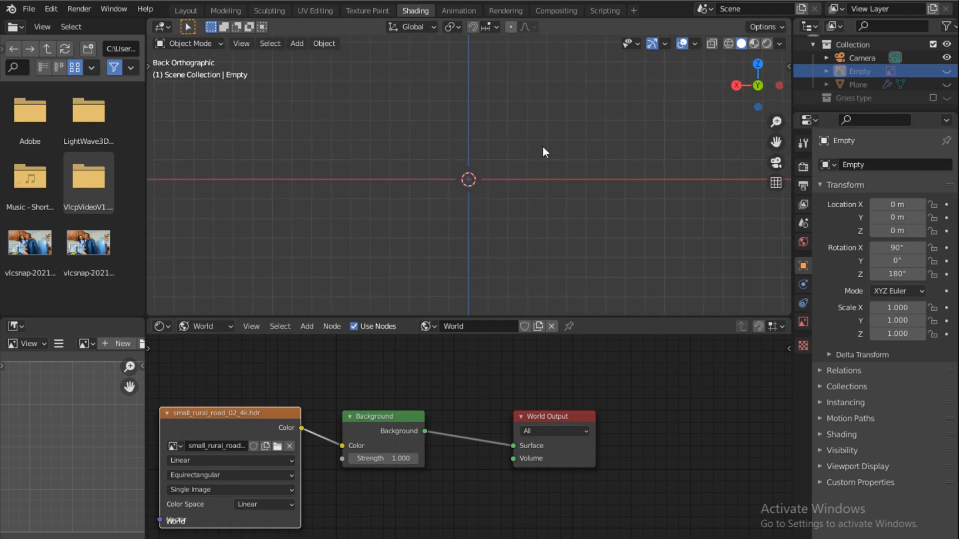
key("shift+a")
mouse_move(417, 152)
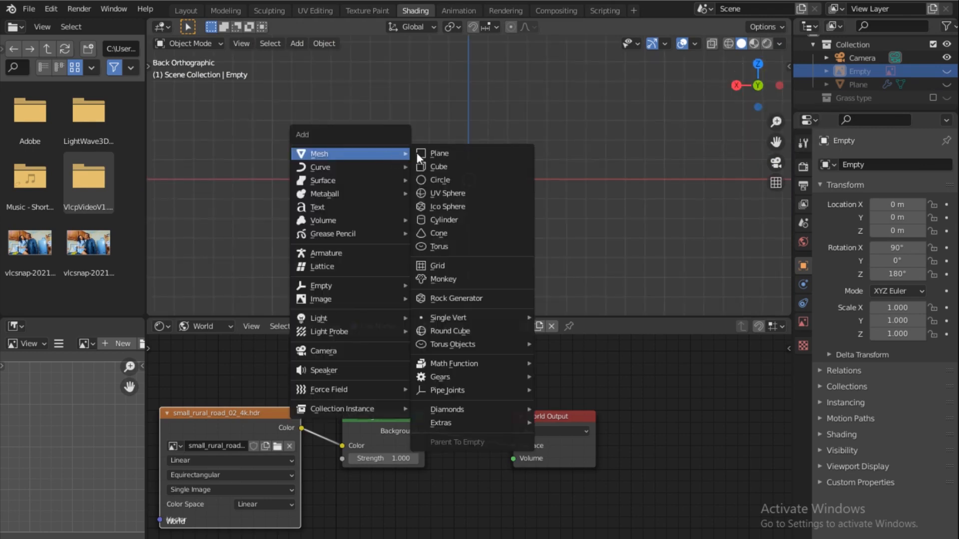
left_click(455, 153)
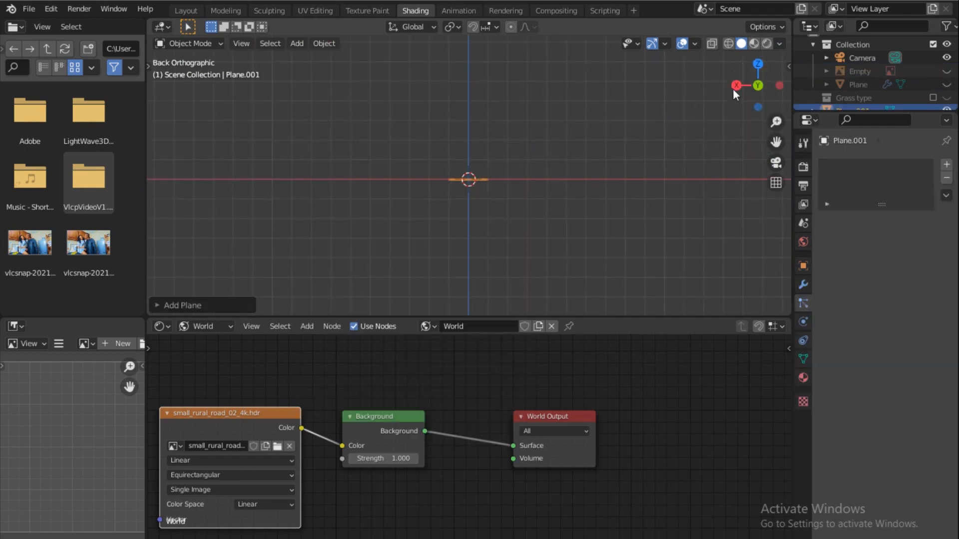
Rotate the new plane about the X axis so that it stands upright
left_click_drag(734, 93, 658, 109)
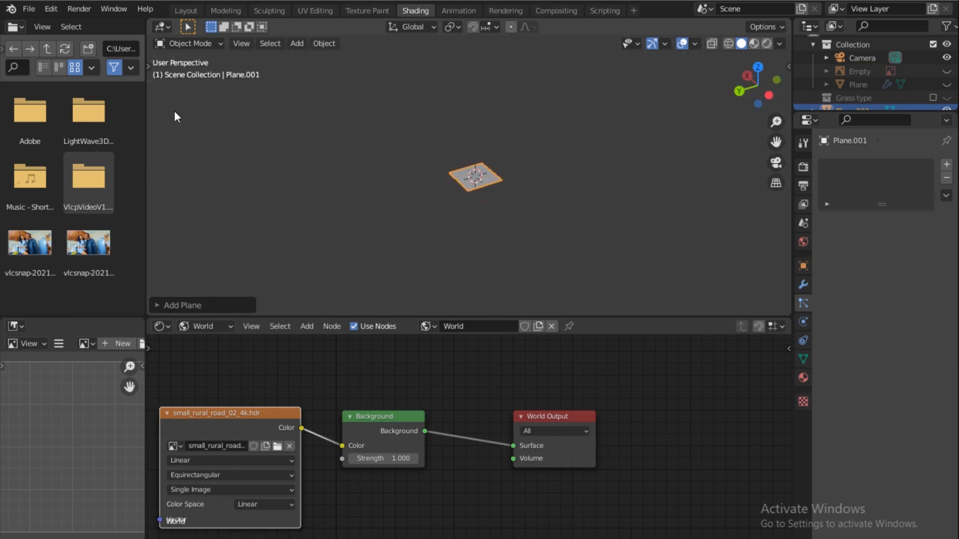
key("t")
left_click(165, 142)
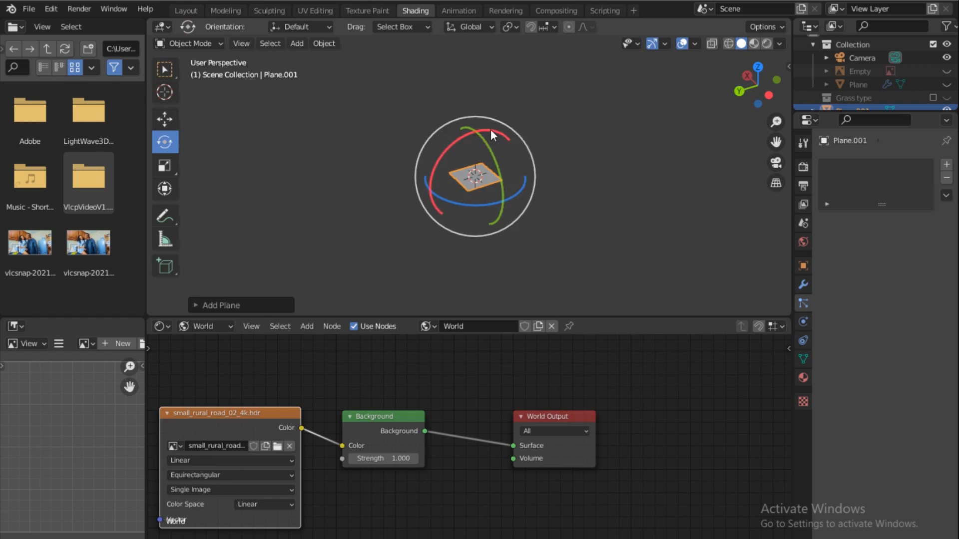
left_click_drag(491, 130, 437, 166)
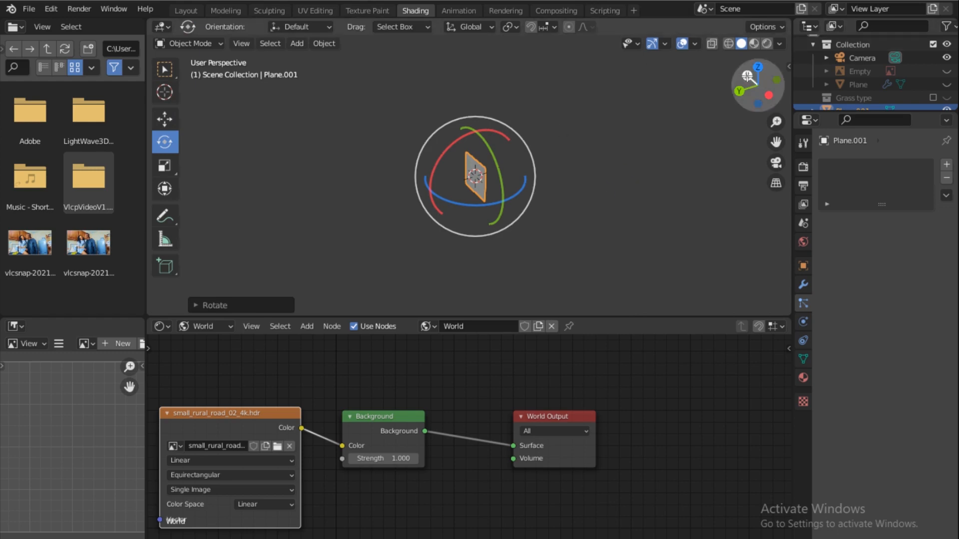
Load IMG_0532.jpg as a reference image aligned to the back view and turn on X-ray display
left_click(738, 91)
scroll(478, 218, "up", 5)
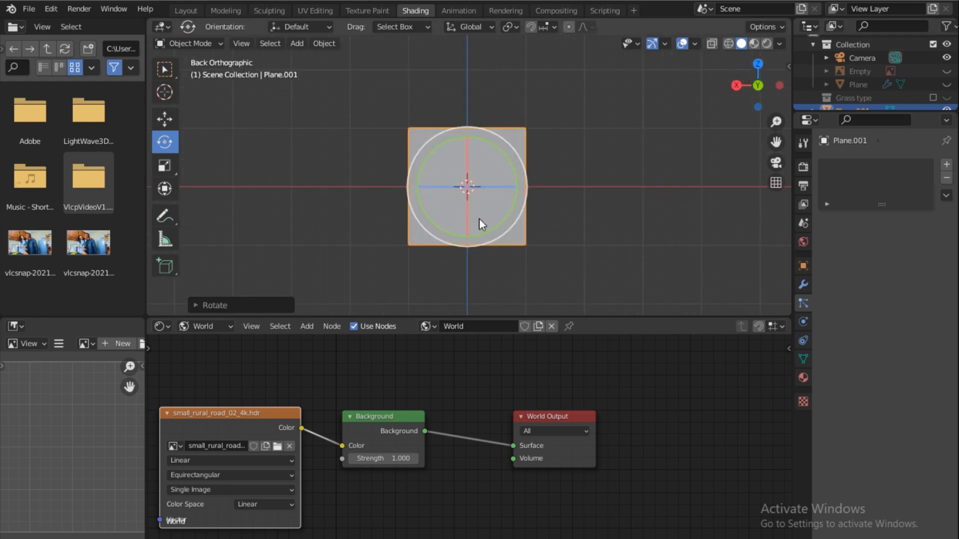
key("shift+a")
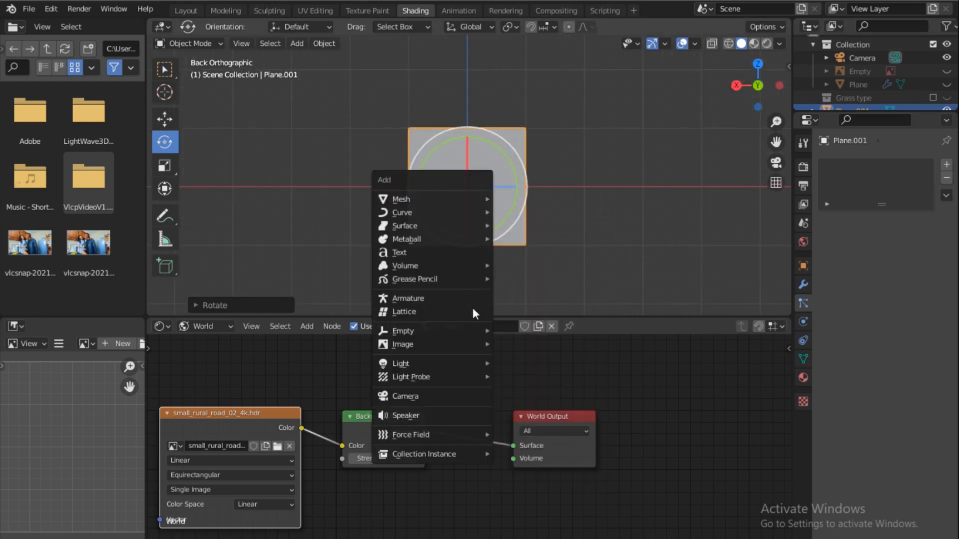
mouse_move(461, 345)
left_click(551, 344)
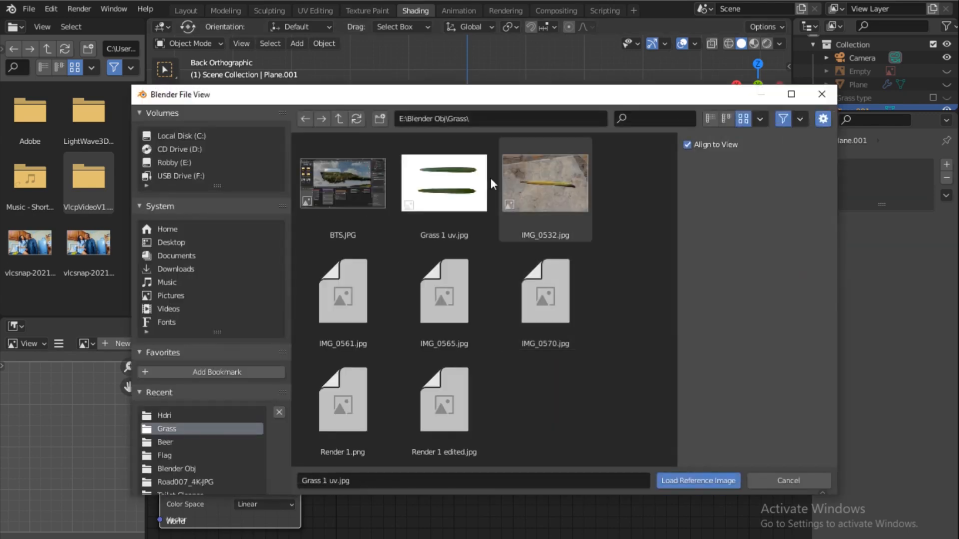
left_click(516, 219)
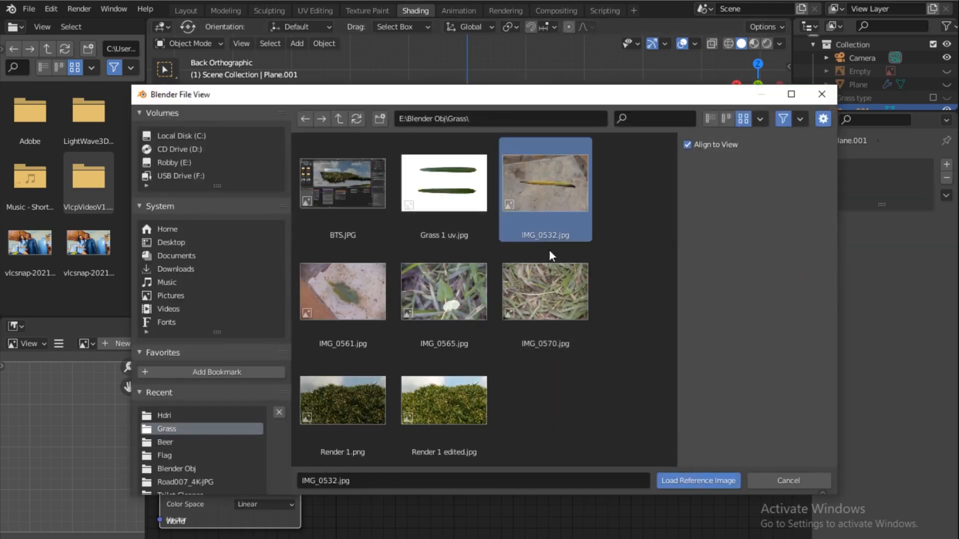
left_click(701, 482)
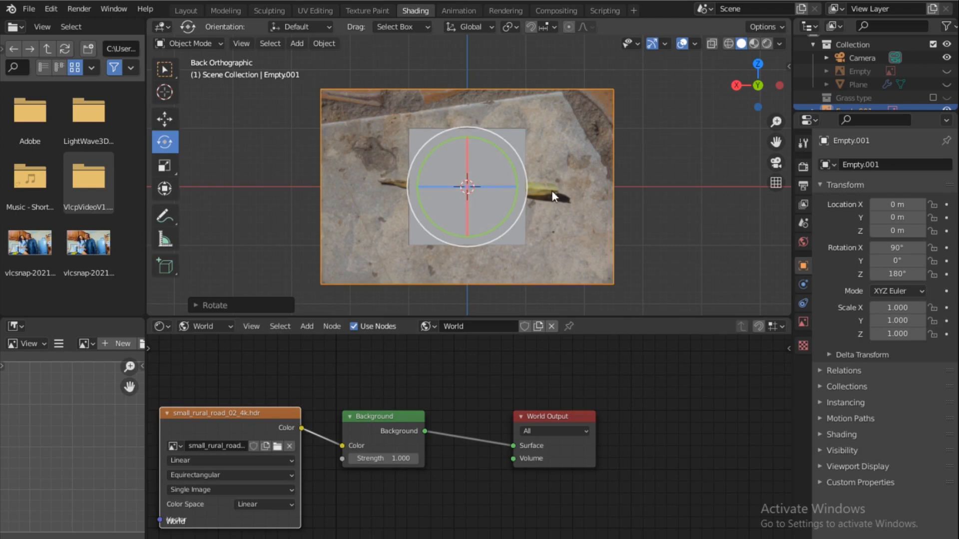
scroll(552, 191, "up", 3)
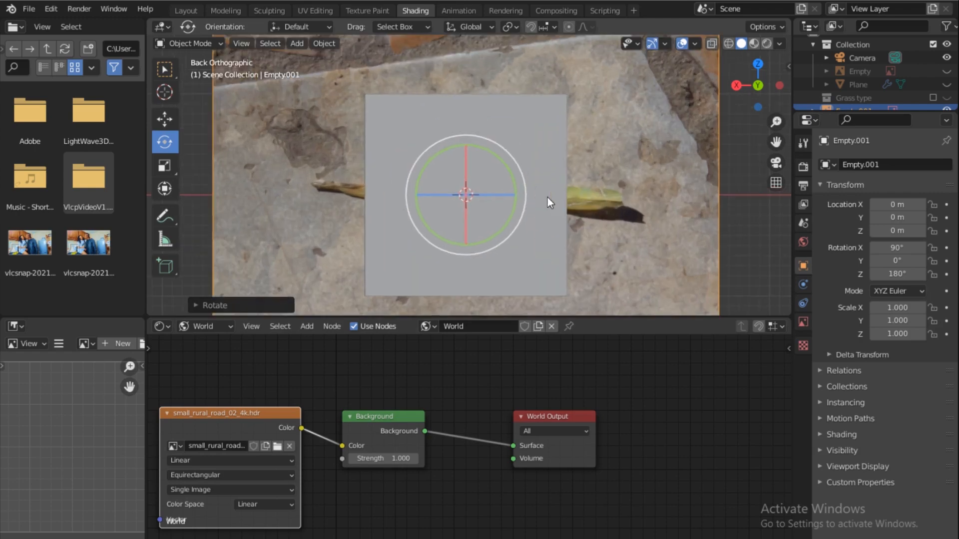
left_click(711, 44)
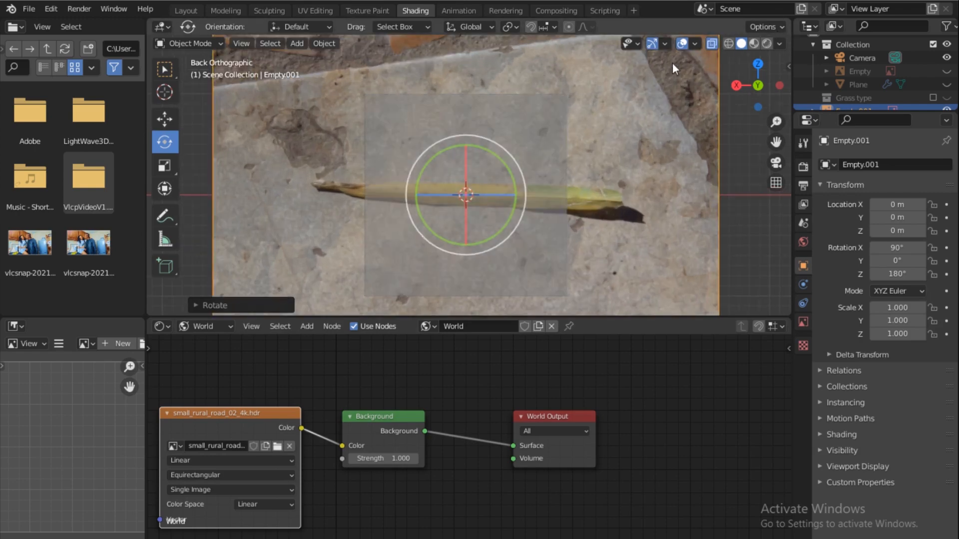
In Edit Mode, move the plane's upper and lower edges vertically inward to match the width of the leaf in the photo
left_click(415, 109)
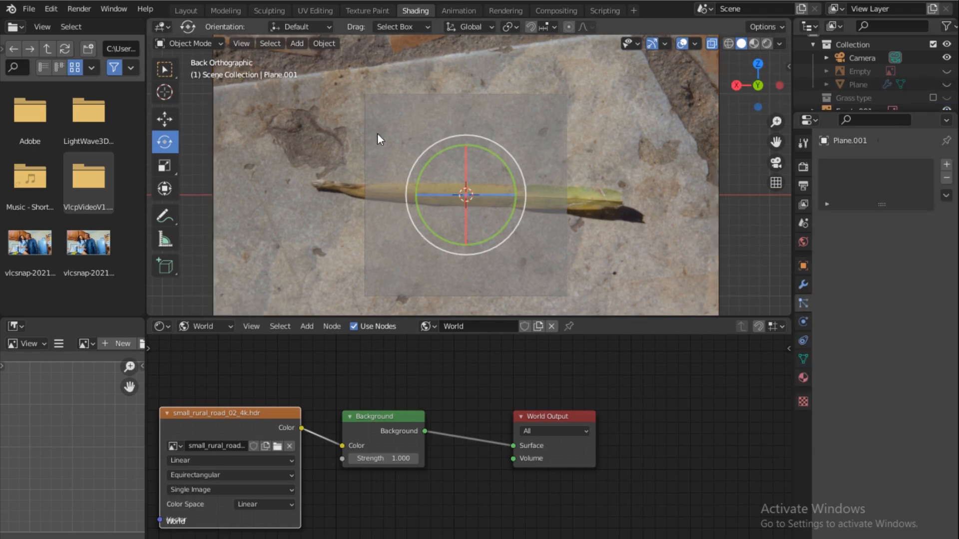
key("ctrl+Tab")
left_click(563, 157)
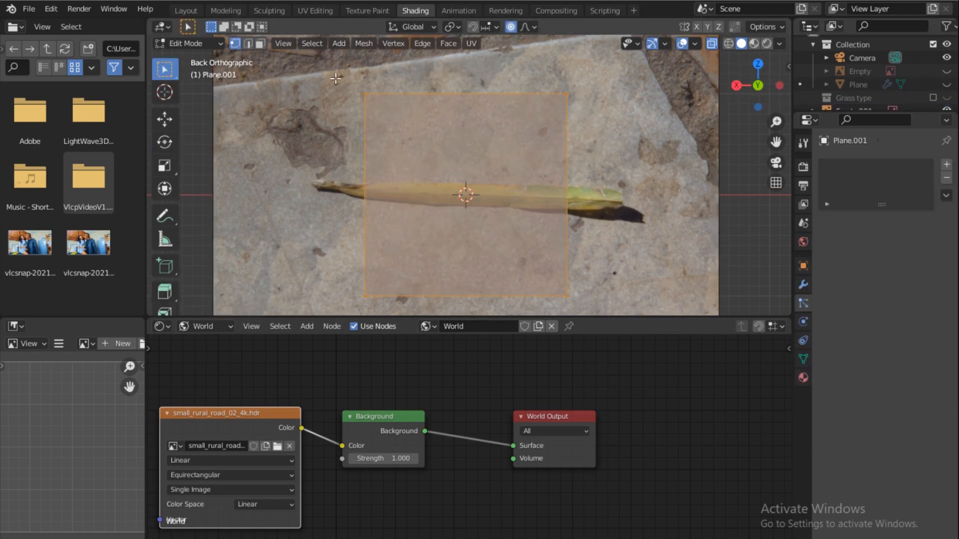
left_click_drag(556, 126, 482, 81)
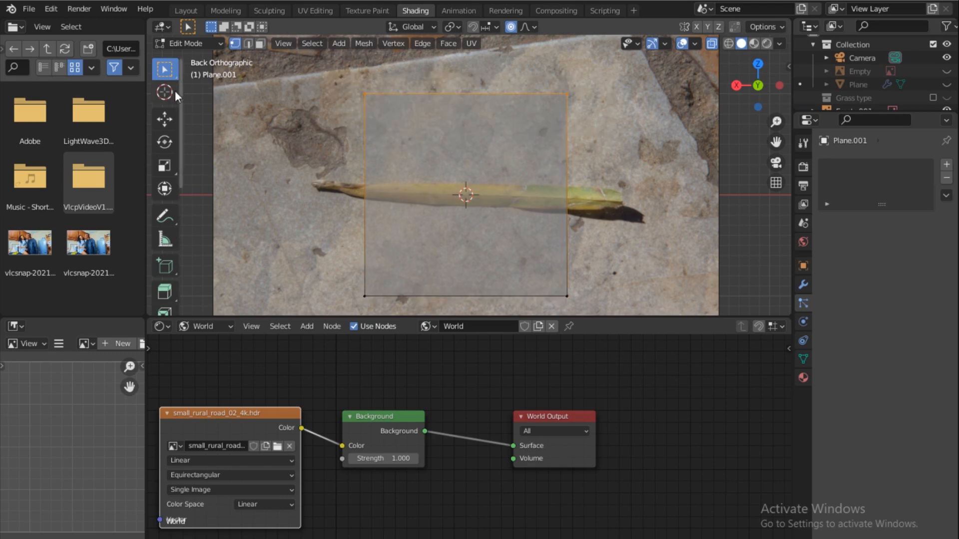
left_click(164, 119)
left_click_drag(465, 94, 467, 186)
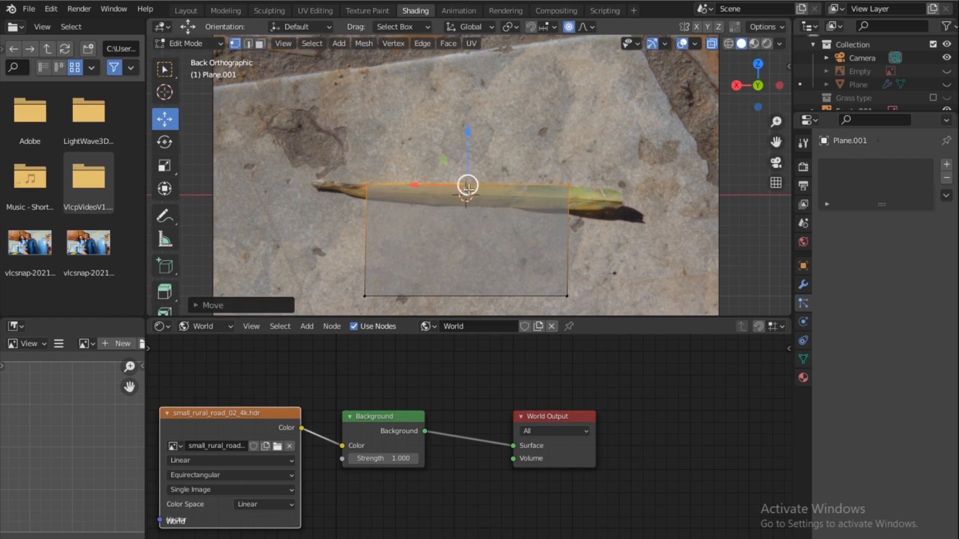
key("ctrl+z")
left_click_drag(466, 84, 457, 171)
left_click_drag(340, 265, 592, 311)
left_click_drag(465, 239, 466, 150)
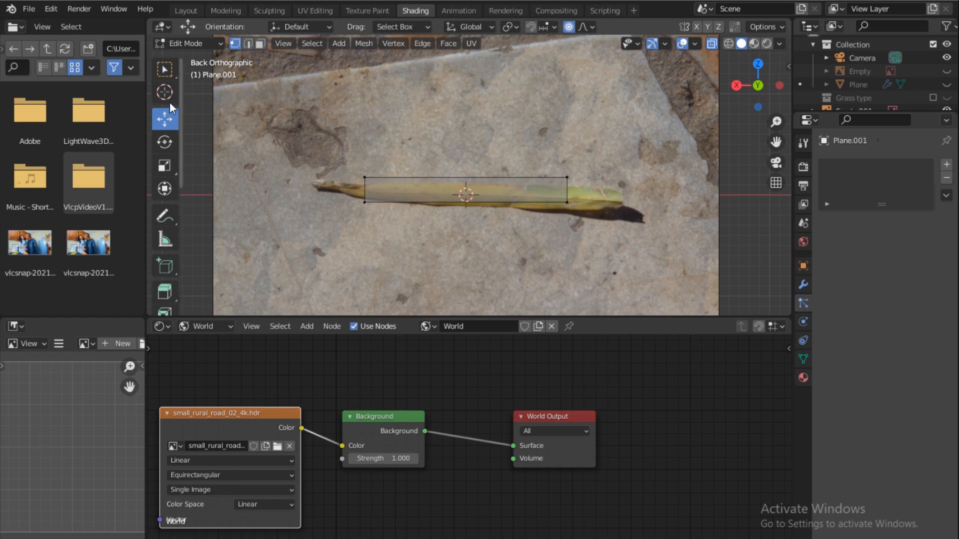
In Object Mode, rotate the reference image to -2° on Y and move it to about 0.047 m on X and Z
key("ctrl+Tab")
left_click(377, 186)
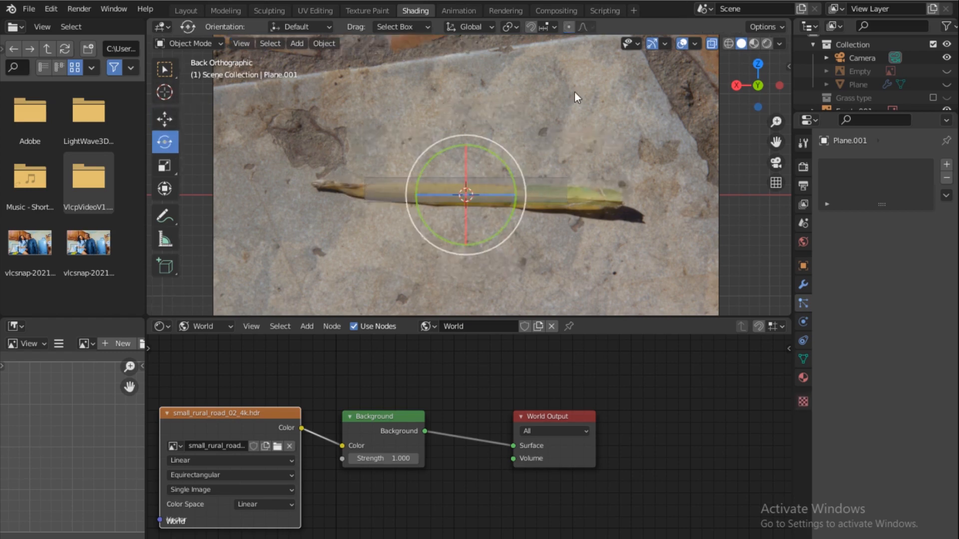
left_click(562, 135)
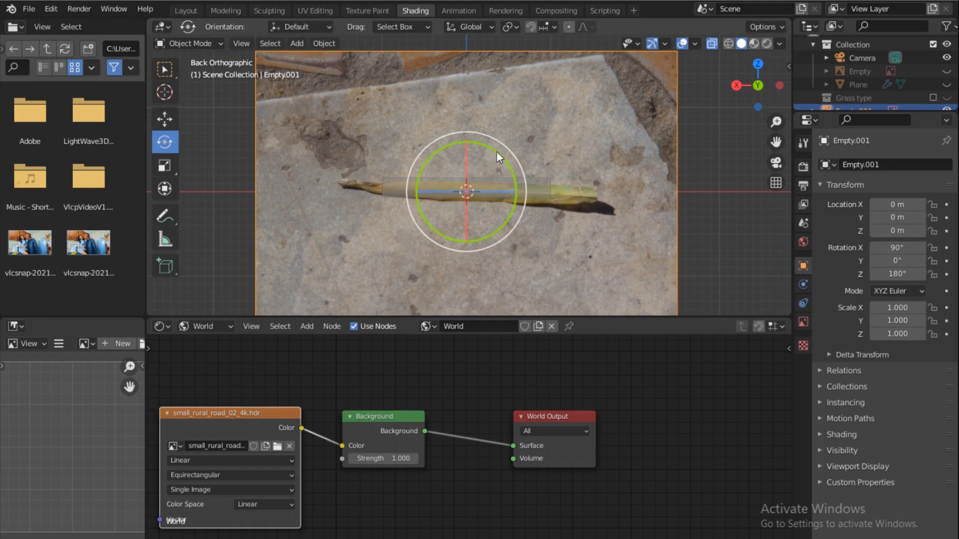
left_click_drag(496, 152, 487, 151)
key("g")
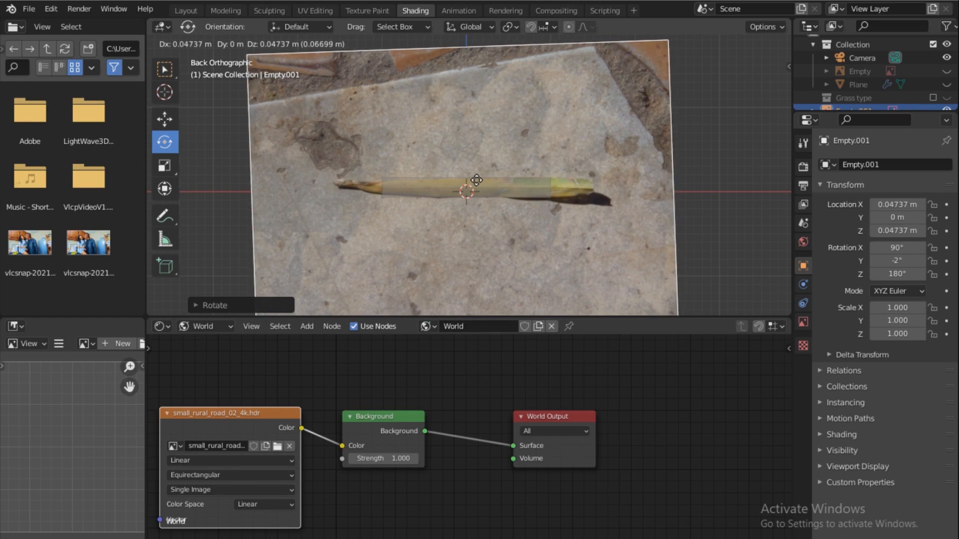
left_click(519, 221)
In Edit Mode, move the plane's two short ends outward along X to span the leaf from tip to base
scroll(519, 214, "up", 4)
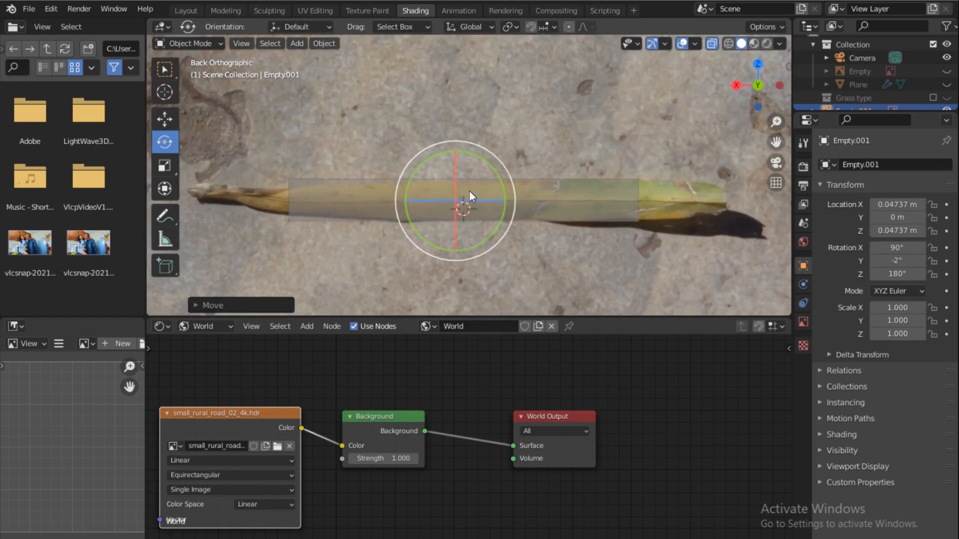
left_click(524, 184)
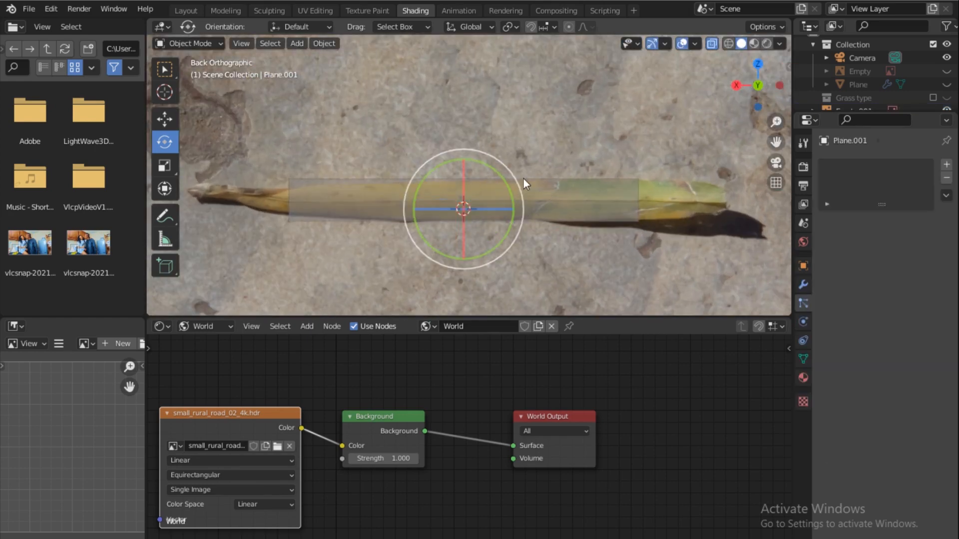
key("ctrl+Tab")
left_click(564, 183)
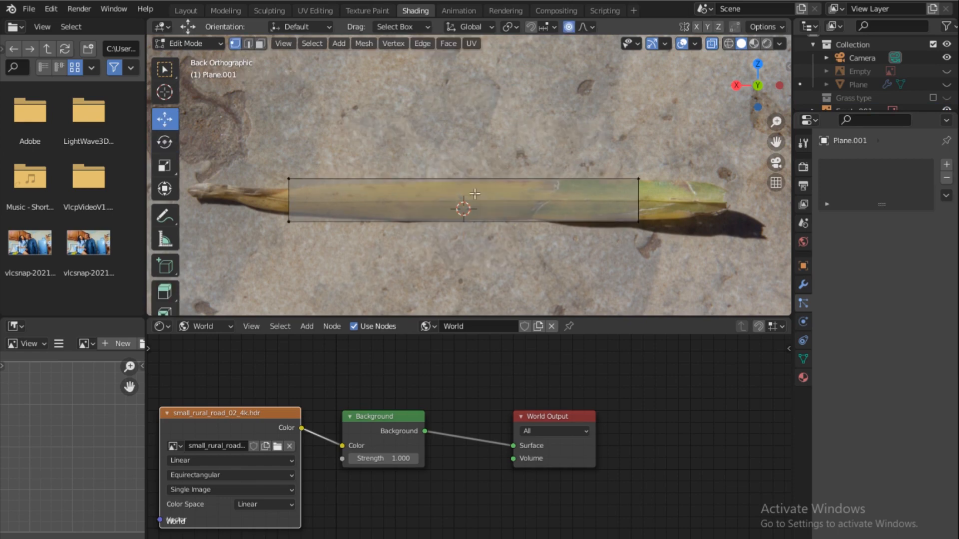
left_click_drag(602, 170, 669, 231)
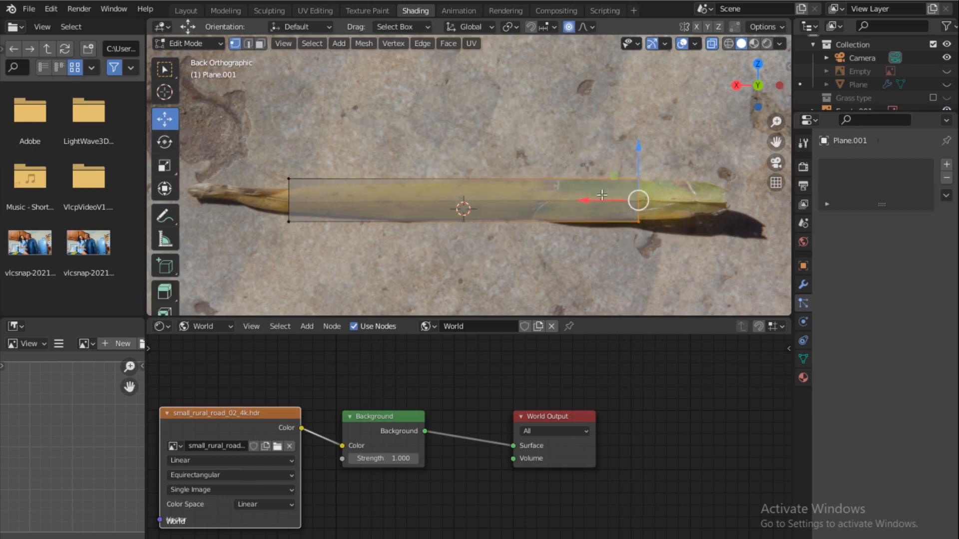
left_click_drag(638, 200, 724, 199)
left_click_drag(267, 167, 324, 230)
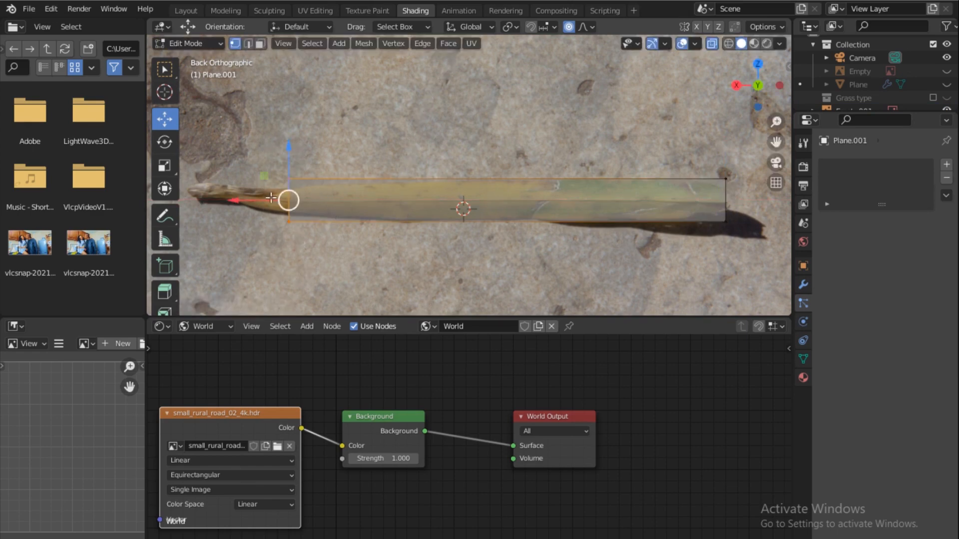
left_click_drag(270, 198, 162, 202)
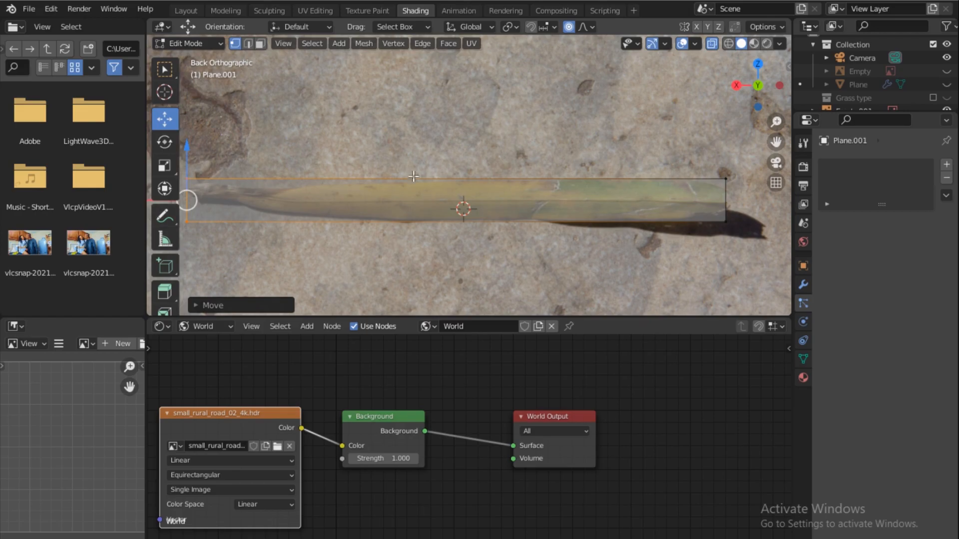
Divide the plane across its length with 10 evenly spaced loop cuts, leaving the slide factor at 0
key("ctrl+r")
left_click(484, 198)
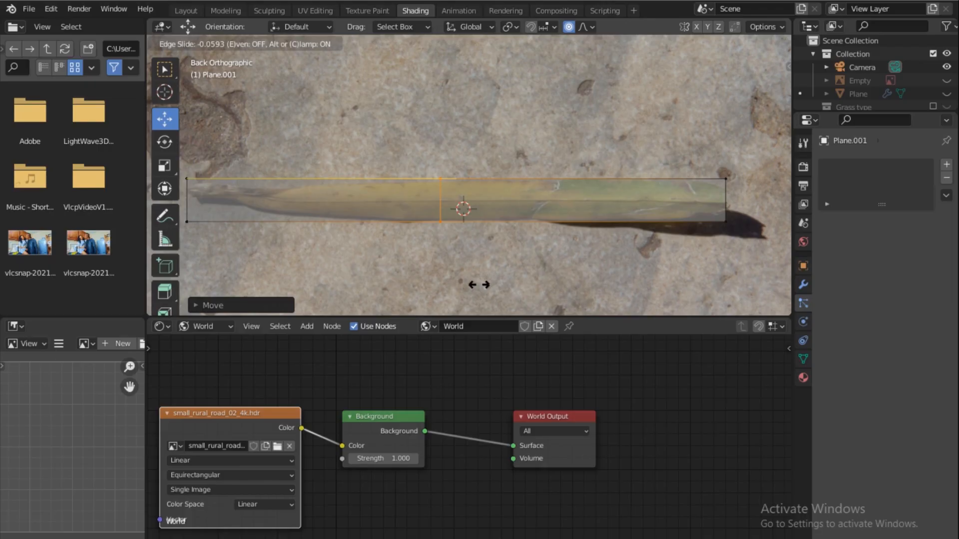
right_click(479, 285)
left_click(194, 306)
left_click(364, 200)
left_click(365, 200)
left_click(365, 201)
left_click(364, 201)
left_click(364, 200)
left_click(365, 200)
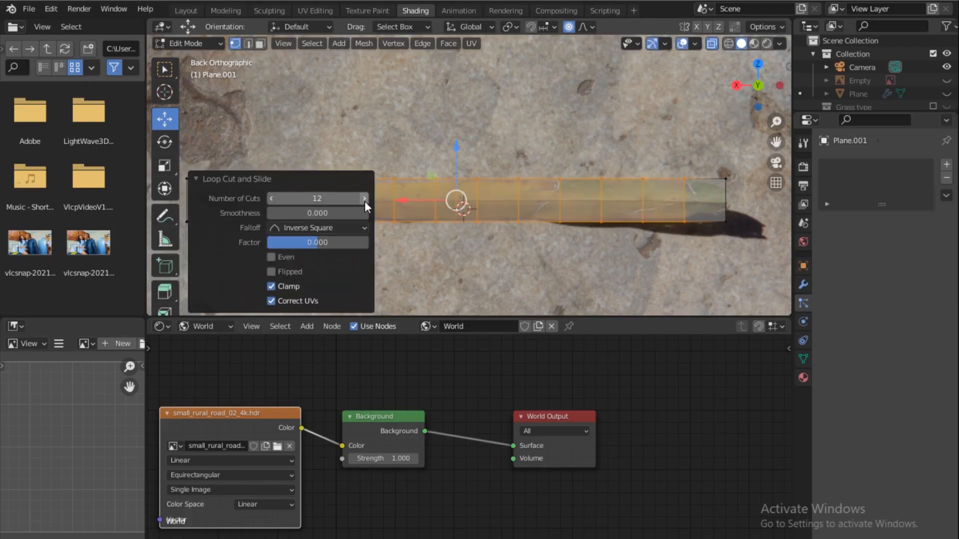
left_click(271, 198)
left_click(271, 198)
left_click(437, 147)
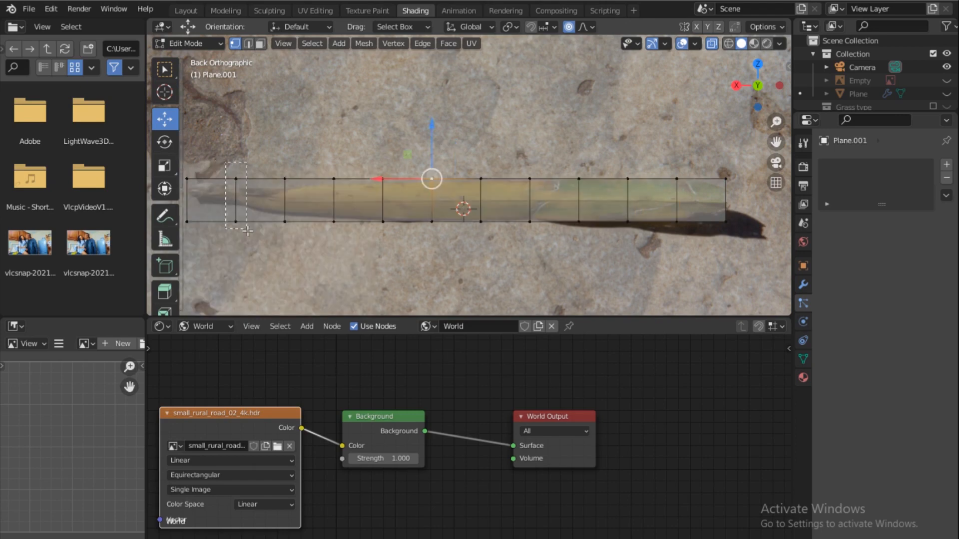
Turn off proportional editing and scale down the plane's fourth cross edge from the leaf's green end to match the leaf width
left_click_drag(247, 230, 248, 231)
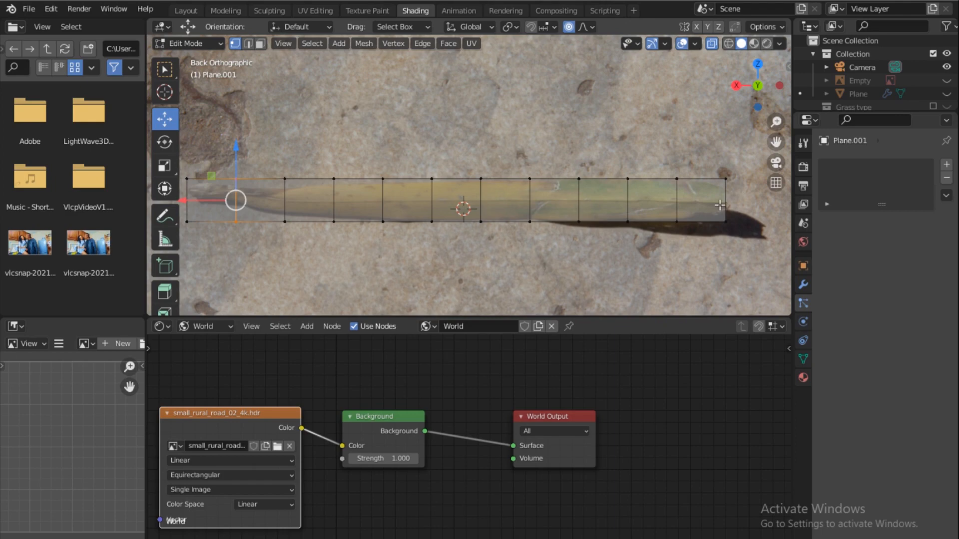
scroll(720, 204, "up", 3)
middle_click_drag(600, 215, 479, 202, "shift")
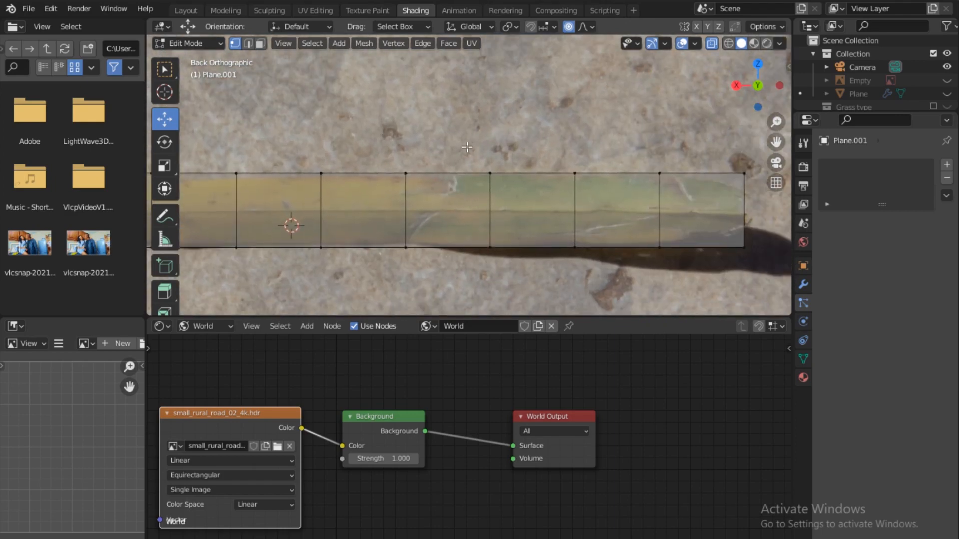
left_click_drag(478, 158, 497, 267)
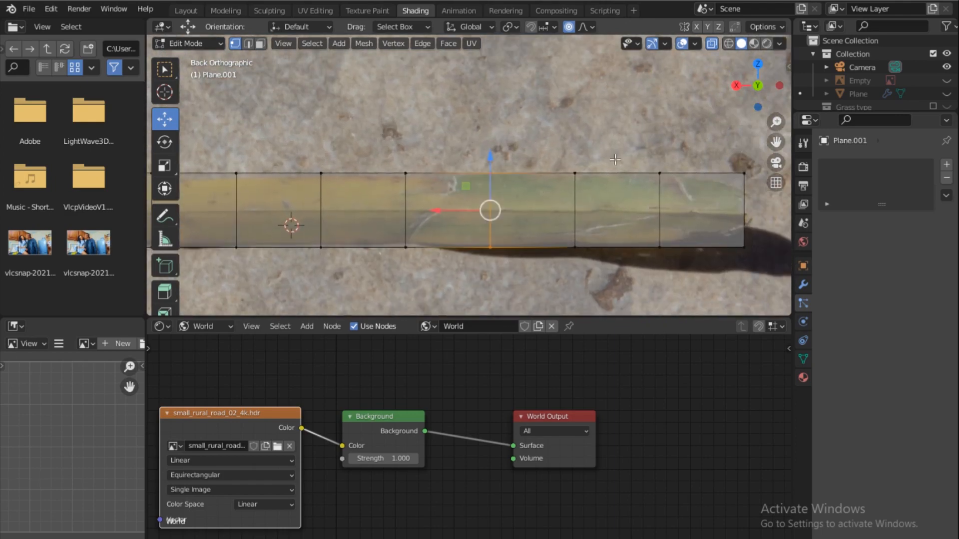
key("s")
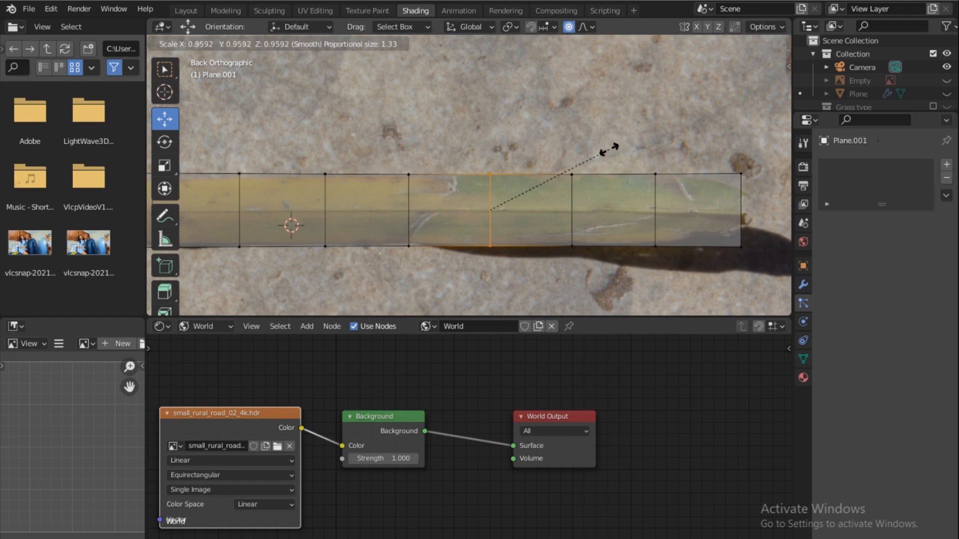
key("Escape")
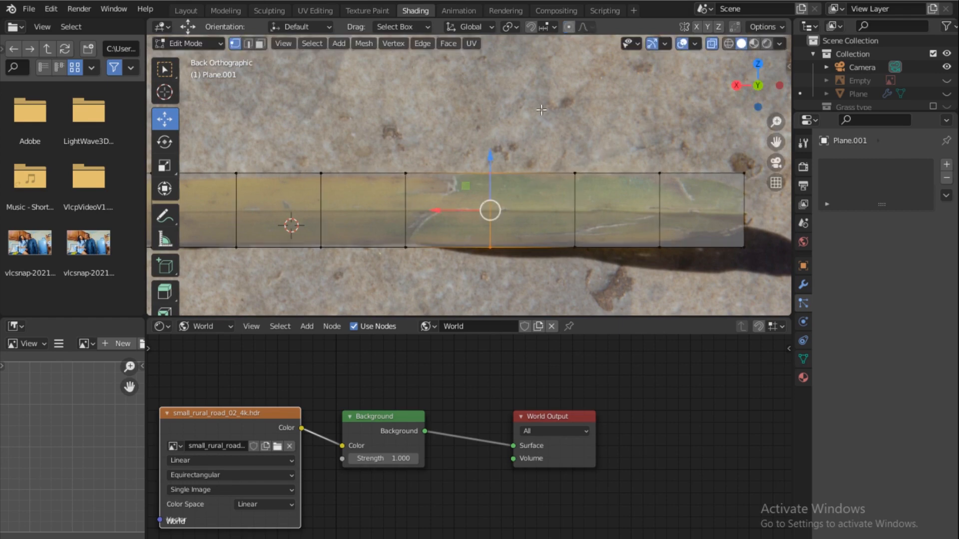
left_click(572, 27)
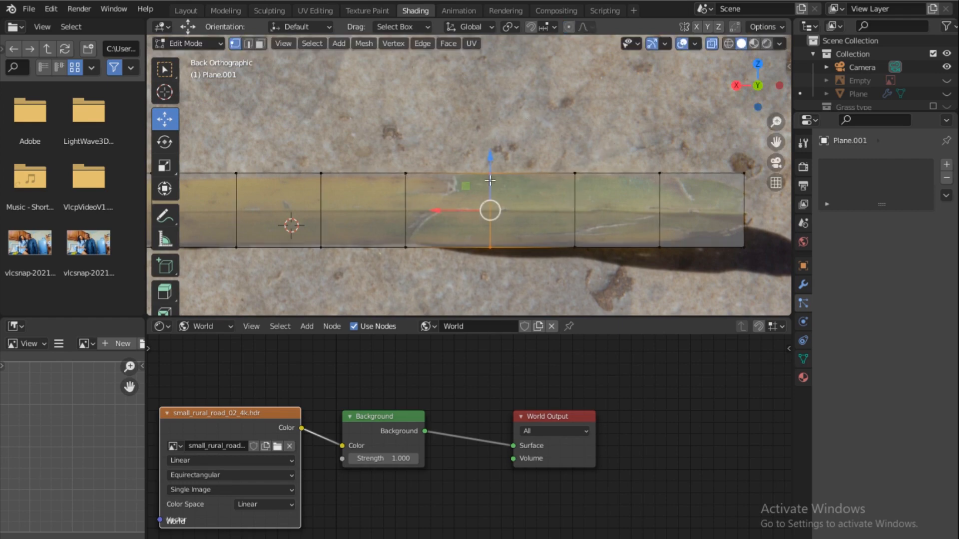
left_click(602, 124)
Scale down the last three cross edges at the leaf's green end to follow its tapering outline
left_click_drag(560, 145, 594, 275)
key("s")
left_click(614, 250)
left_click_drag(644, 145, 682, 275)
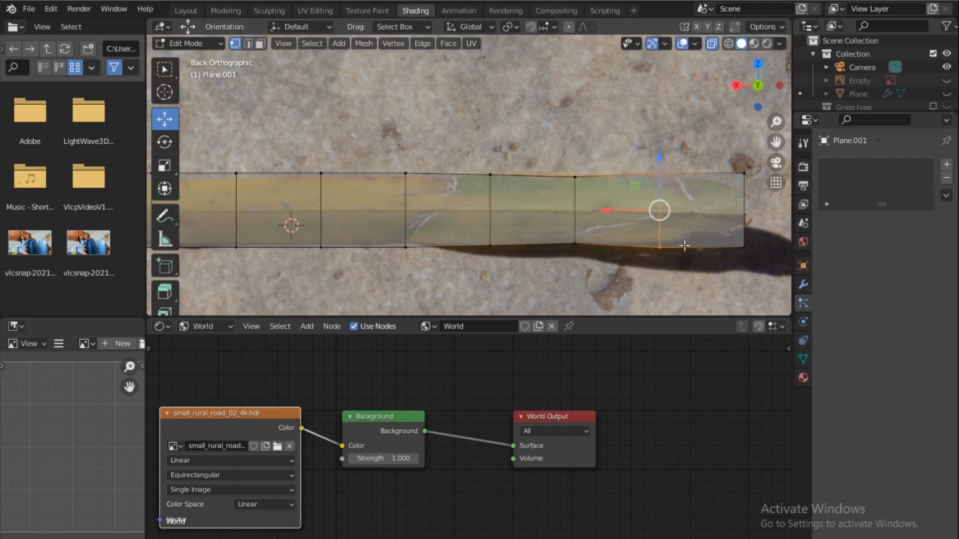
key("s")
left_click(719, 165)
left_click_drag(740, 143, 773, 253)
Scale down the four cross edges along the leaf's middle section to match its width in the photo
middle_click_drag(773, 253, 542, 261, "shift")
key("s")
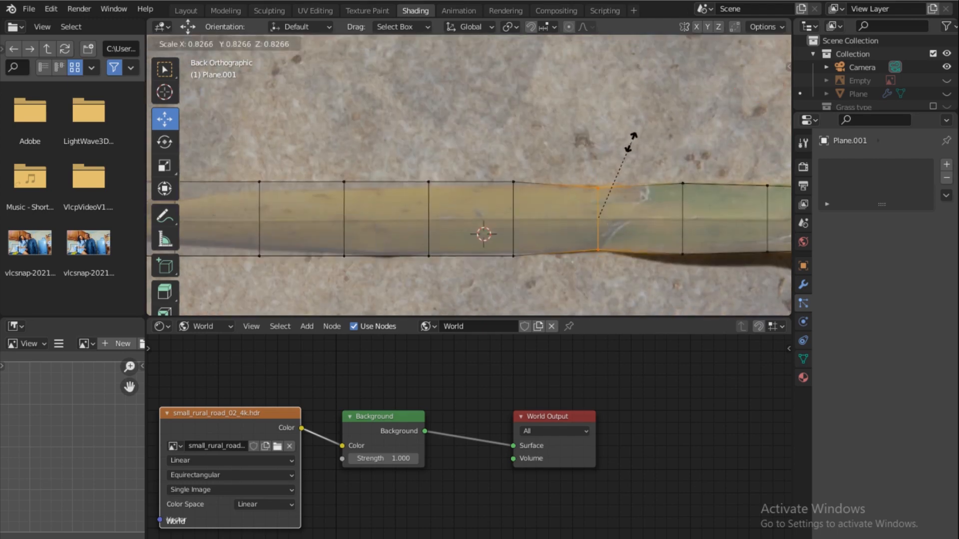
left_click(540, 182)
left_click_drag(401, 274, 457, 159)
key("s")
left_click(452, 171)
left_click_drag(320, 155, 374, 278)
key("s")
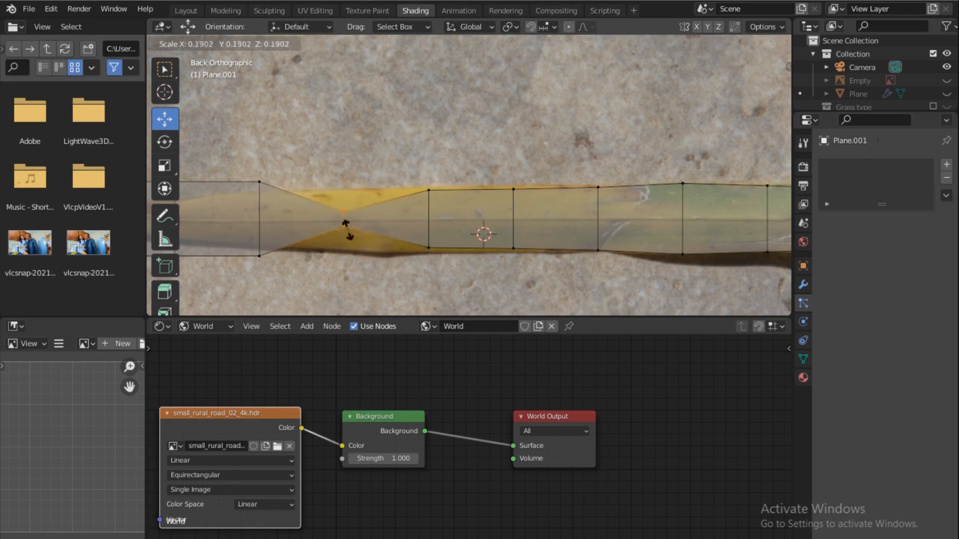
right_click(348, 219)
middle_click_drag(348, 219, 575, 208, "shift")
key("s")
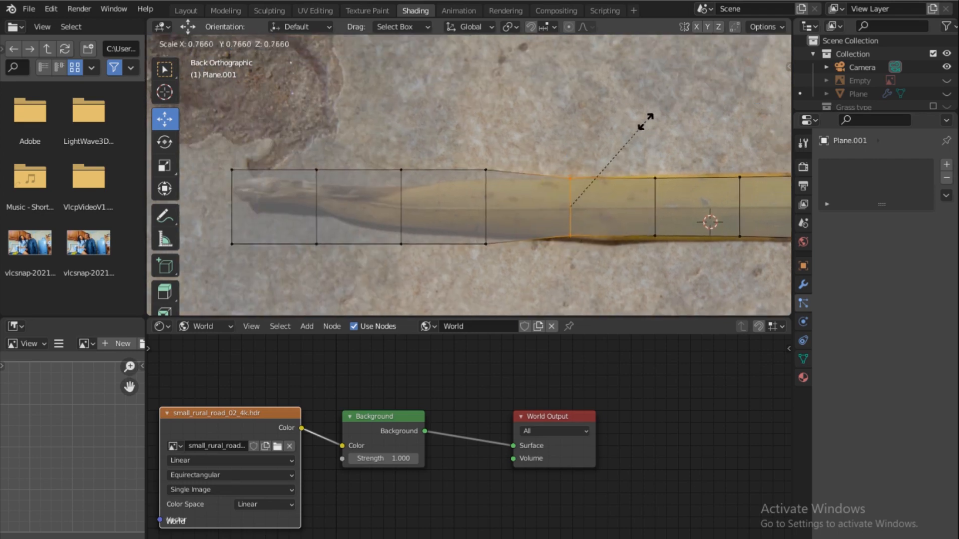
left_click(640, 124)
Narrow the next two cross edges toward the leaf's brown end so they follow the tapering outline
left_click_drag(452, 263, 529, 113)
key("s")
left_click(532, 151)
left_click_drag(368, 265, 446, 131)
key("s")
left_click(429, 173)
Scale and move the last two cross edges onto the leaf's brown end, shrinking the end edge nearly to a point
left_click_drag(284, 267, 367, 130)
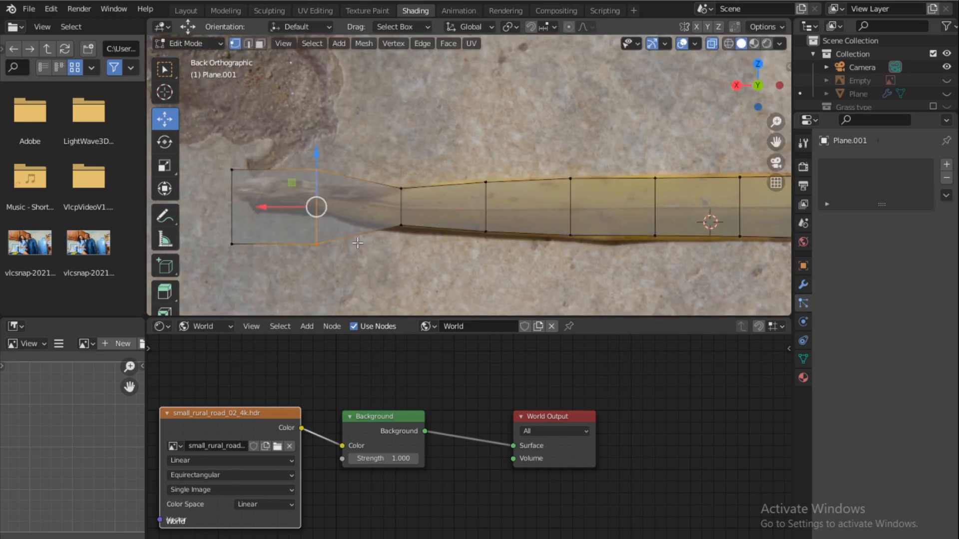
middle_click_drag(371, 126, 594, 145, "shift")
key("s")
left_click(585, 201)
key("g")
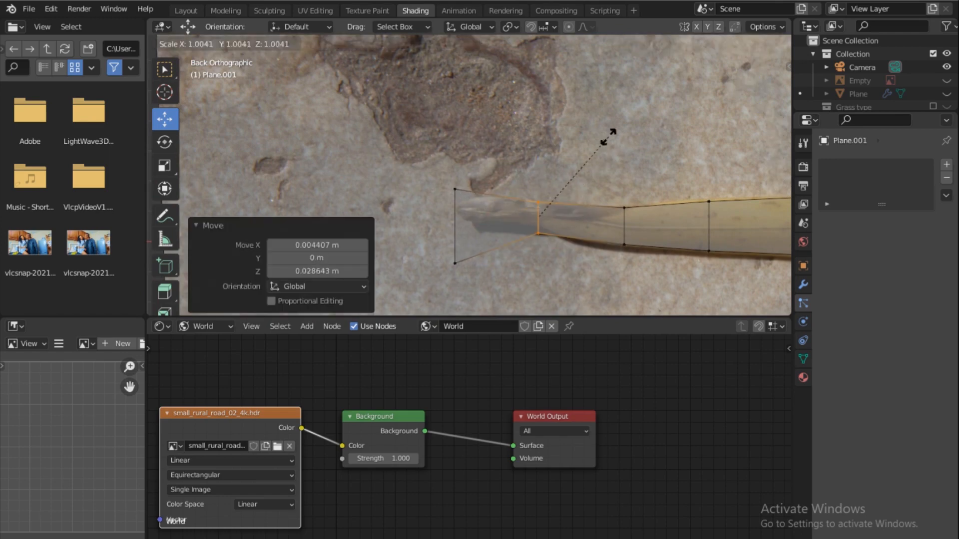
left_click(499, 221)
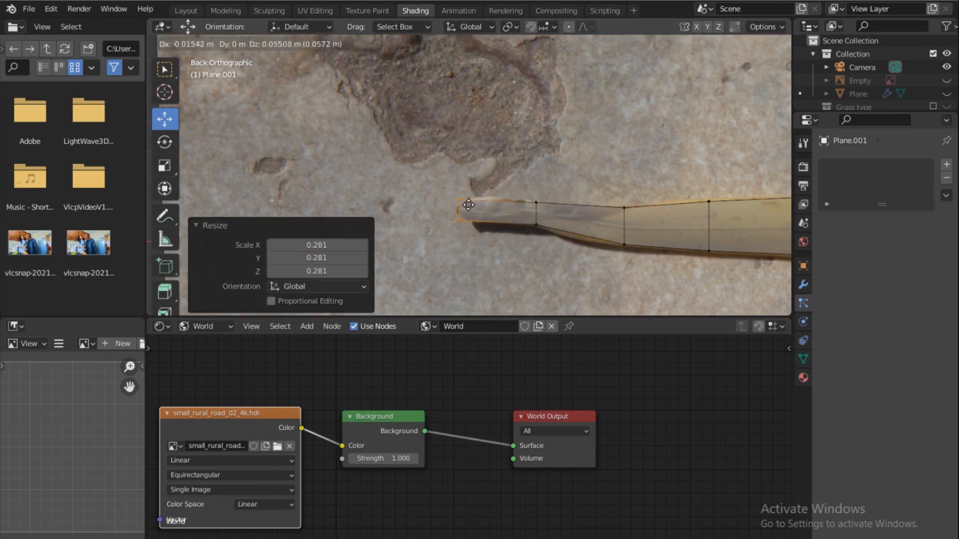
key("s")
left_click(462, 220)
scroll(463, 220, "down", 3)
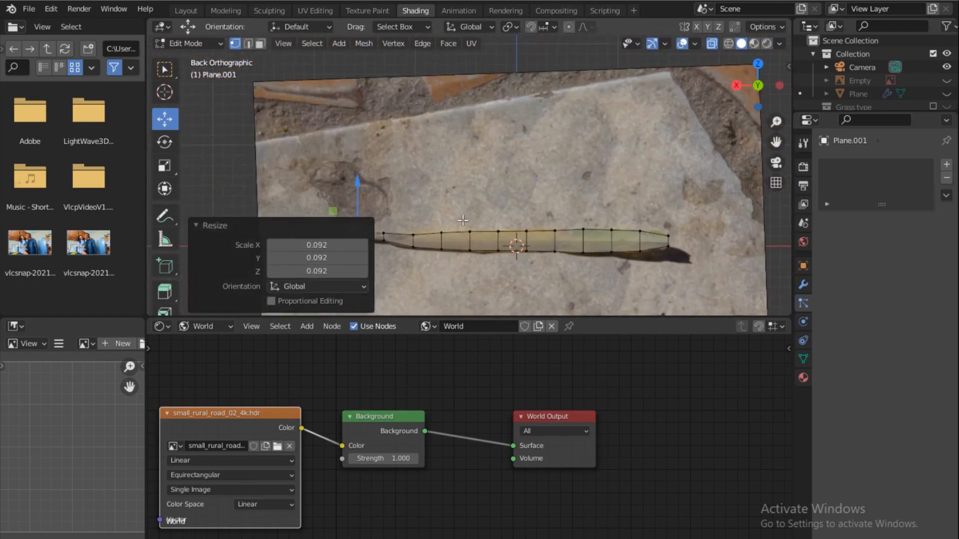
left_click(196, 225)
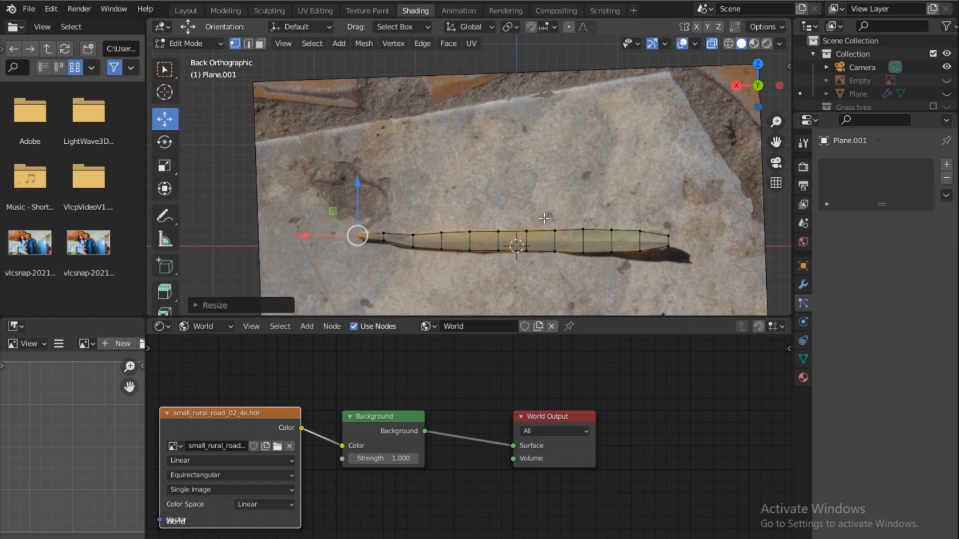
middle_click_drag(482, 228, 449, 223, "shift")
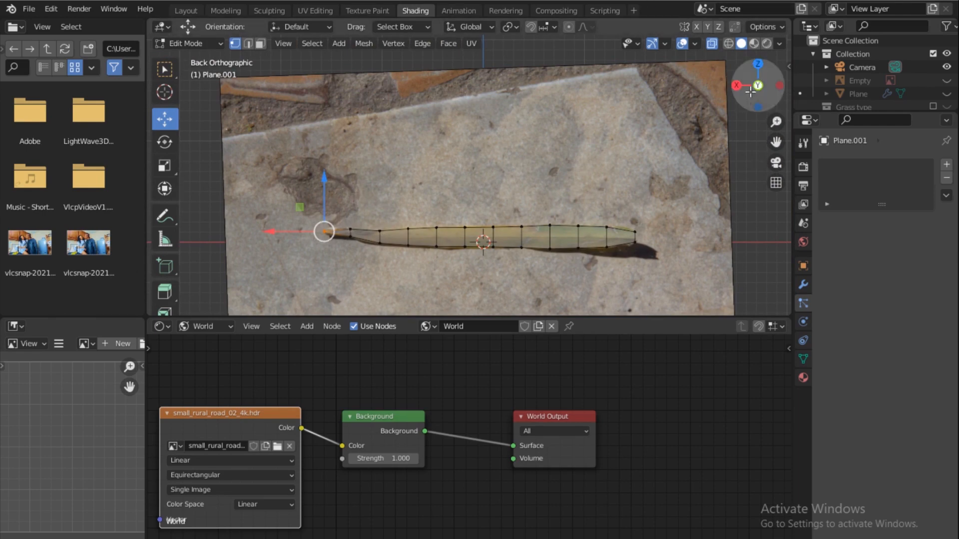
Hide the Empty.001 reference image so only the leaf-shaped mesh remains visible
left_click_drag(750, 92, 737, 120)
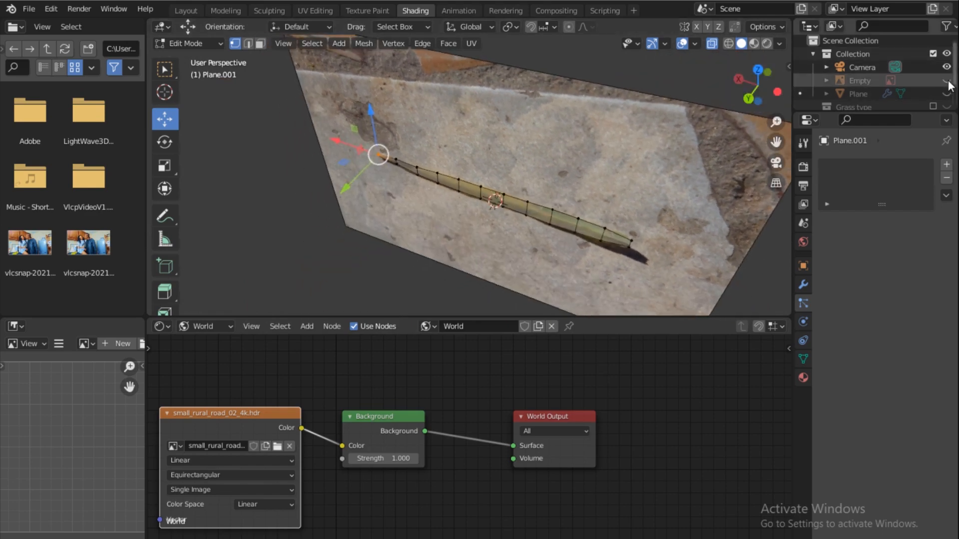
scroll(887, 93, "down", 3)
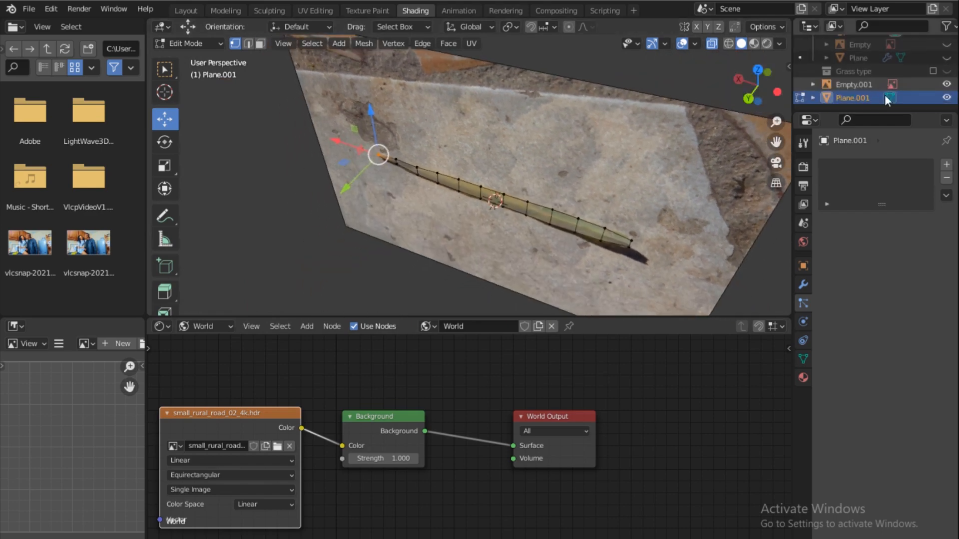
left_click(947, 85)
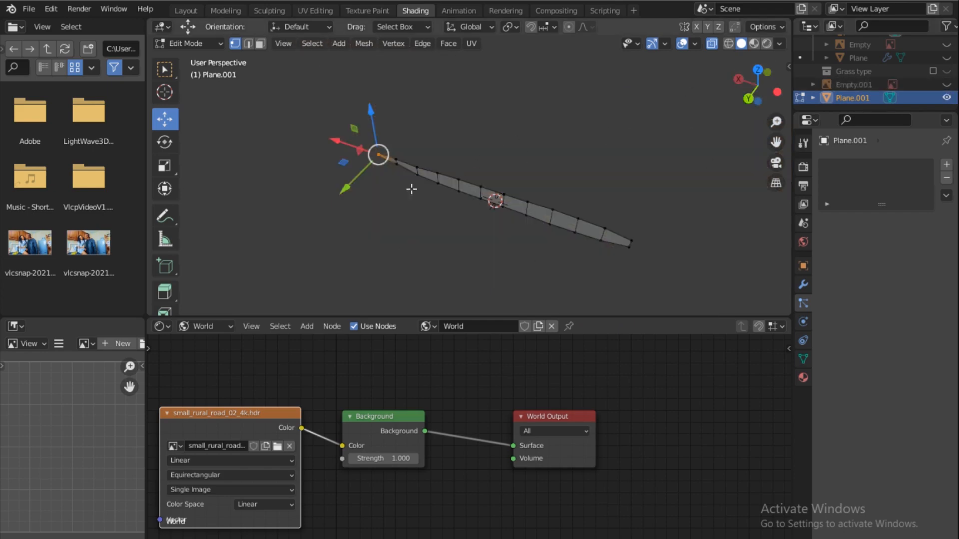
left_click_drag(750, 91, 528, 82)
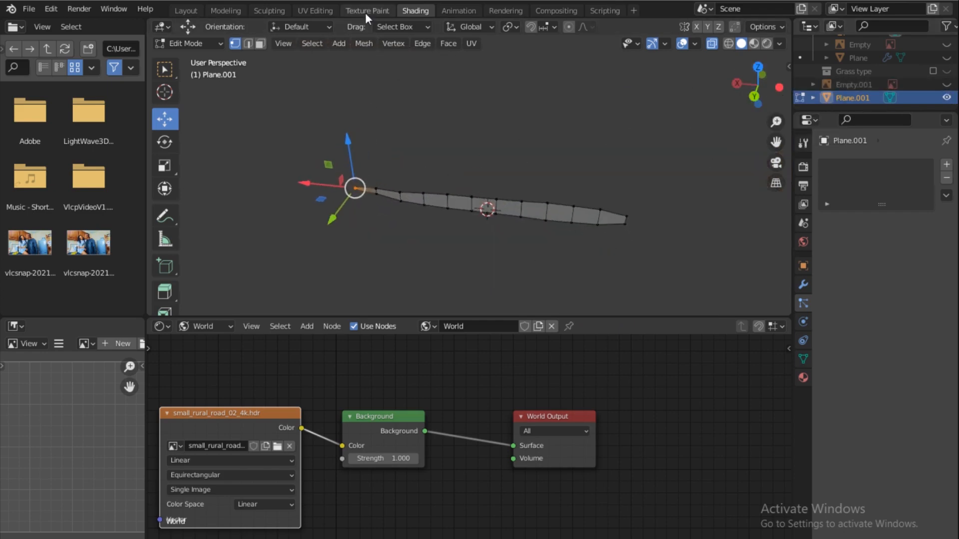
In the UV Editing workspace, select the whole leaf mesh in back orthographic view and unwrap it with Project from View
left_click(317, 10)
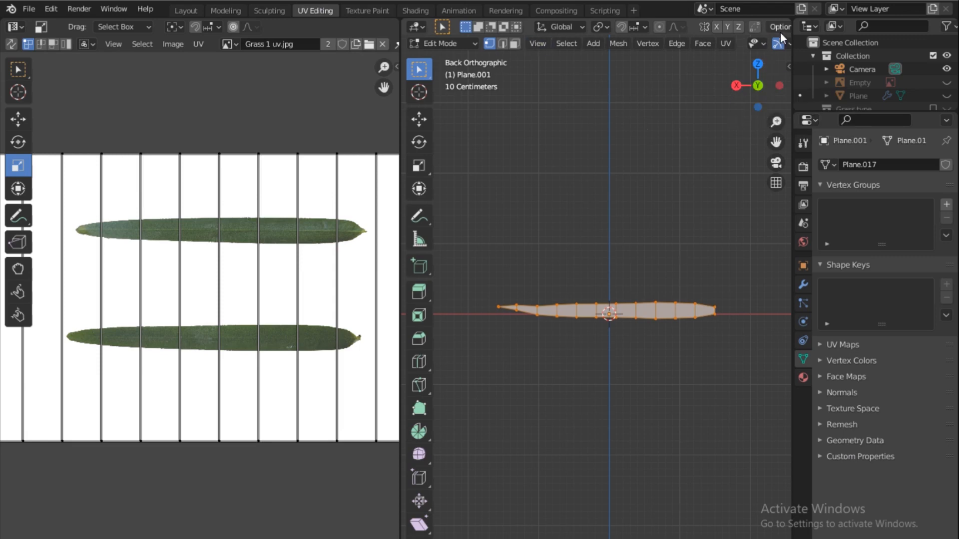
left_click_drag(793, 73, 841, 73)
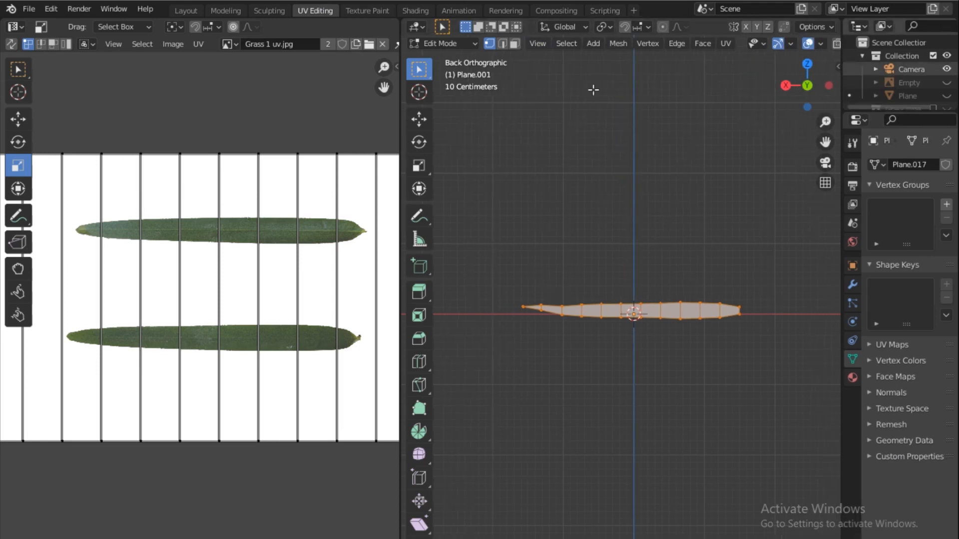
left_click(726, 44)
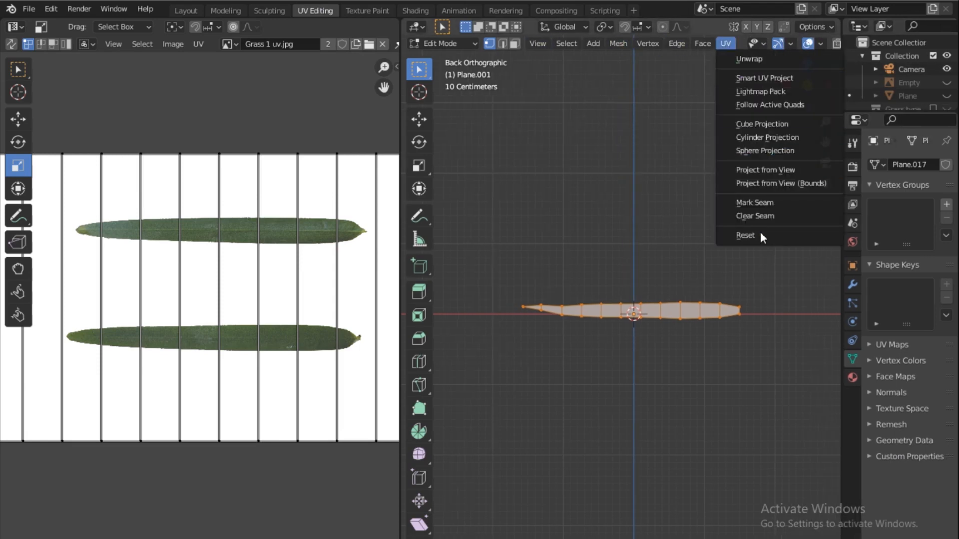
left_click(763, 170)
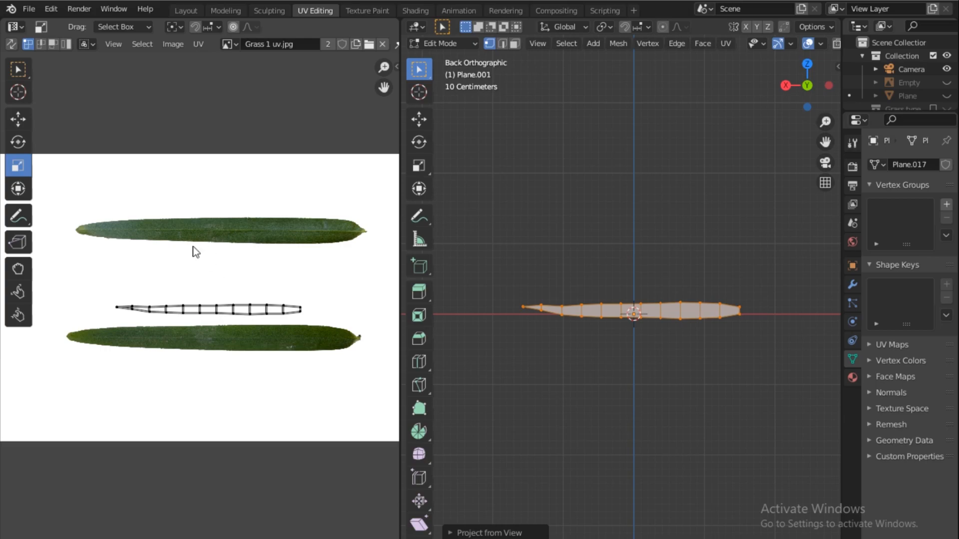
Load IMG_0532.jpg from the Grass folder in File Explorer into the UV editor as its image
key("alt+Tab")
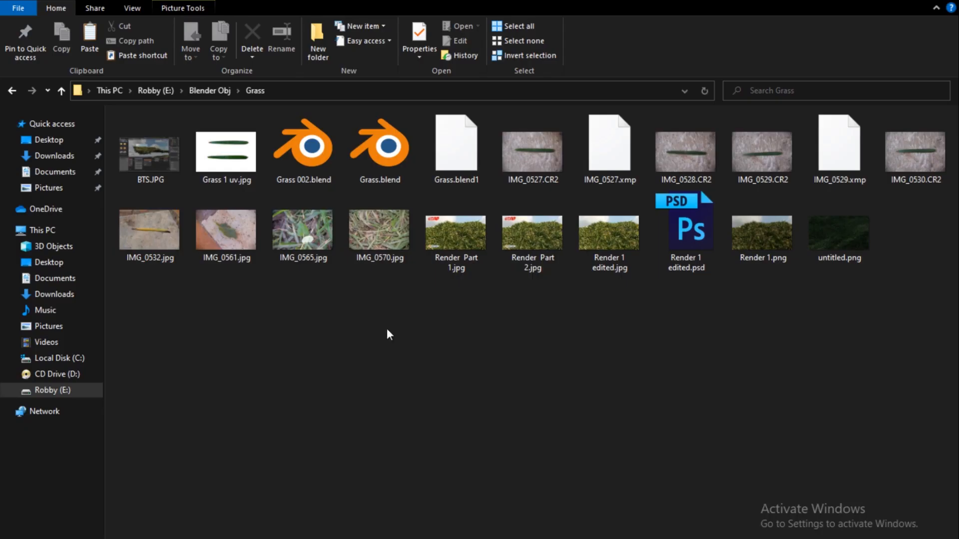
left_click(145, 230)
left_click_drag(146, 270, 208, 224)
scroll(208, 285, "down", 1)
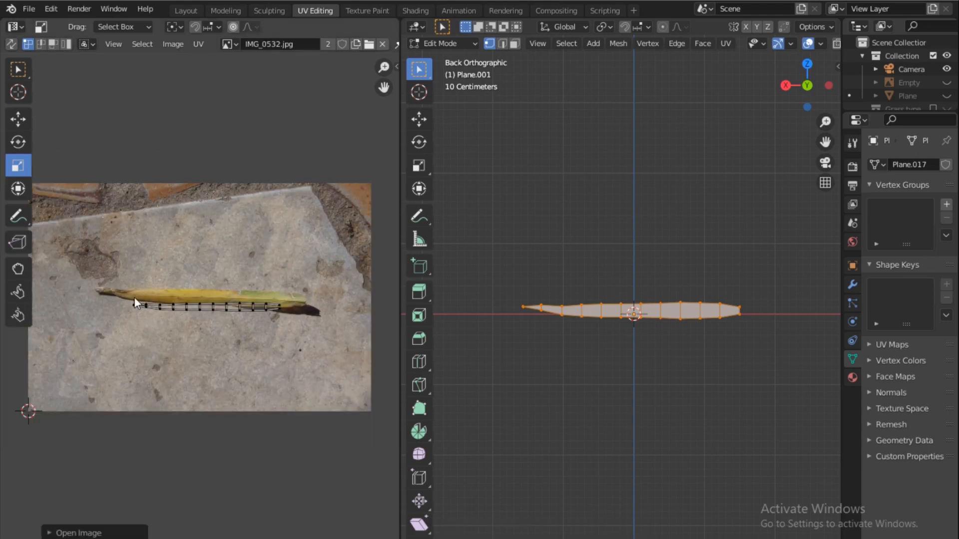
Select the whole UV island, stretch it vertically and move it onto the leaf in the photo
scroll(211, 295, "up", 2)
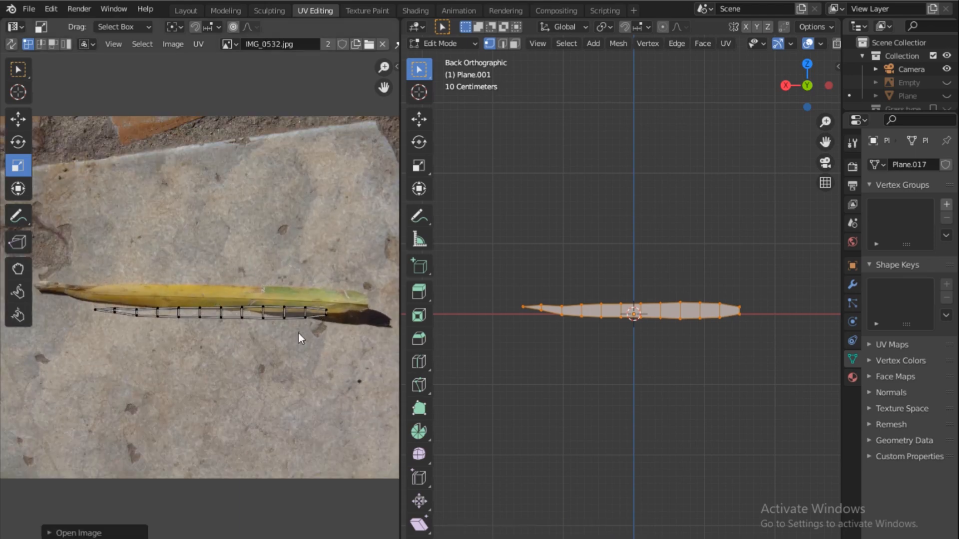
key("a")
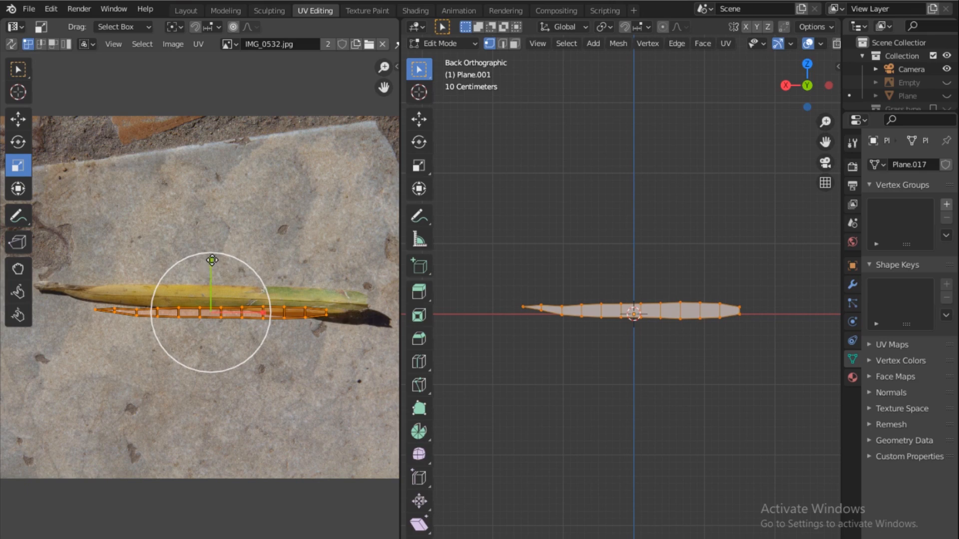
left_click_drag(213, 256, 215, 220)
key("g")
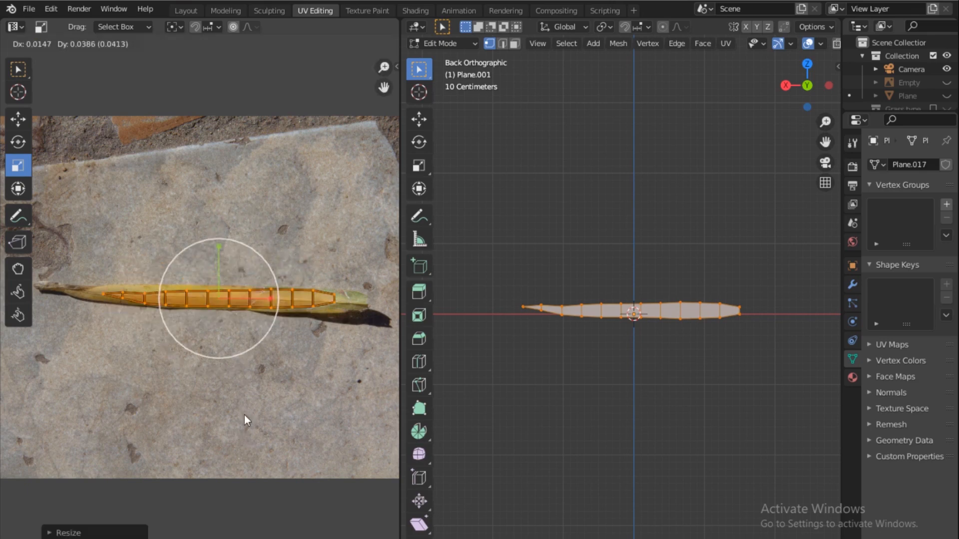
left_click(244, 415)
Scale up, rotate slightly and reposition the UV island so it spans the leaf's full length and follows its angle
key("s")
left_click(295, 298)
key("g")
left_click(277, 301)
key("s")
left_click_drag(248, 302, 247, 301)
left_click_drag(202, 254, 247, 257)
left_click(18, 142)
key("g")
left_click(227, 280)
Move the UV vertices at the island's pointed end outward onto the leaf's brown end
scroll(70, 306, "up", 4)
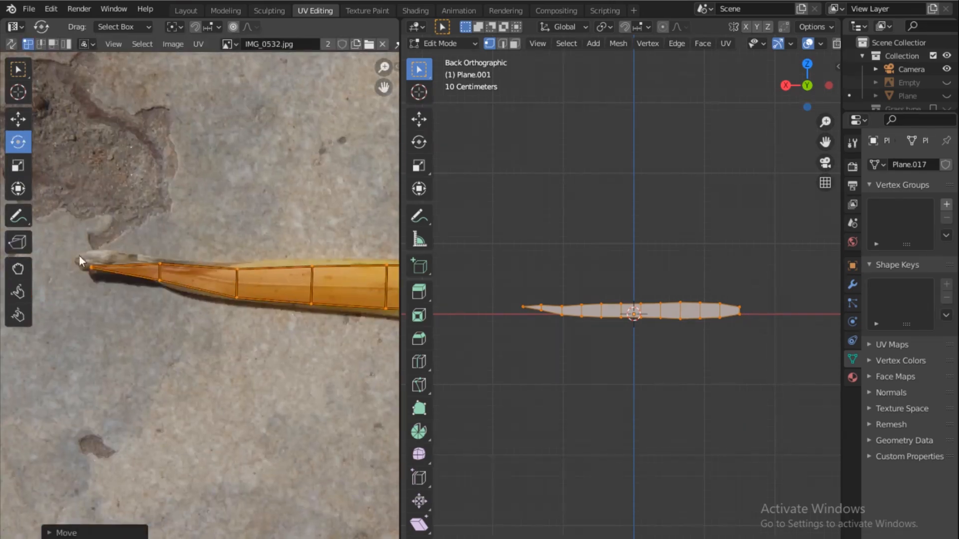
left_click_drag(79, 255, 104, 281)
left_click(18, 120)
left_click_drag(91, 265, 77, 261)
Scale up the next three UV cross edges beside the brown end to reach both leaf borders
left_click_drag(141, 304, 184, 240)
key("s")
left_click(264, 208)
left_click_drag(212, 320, 269, 242)
key("s")
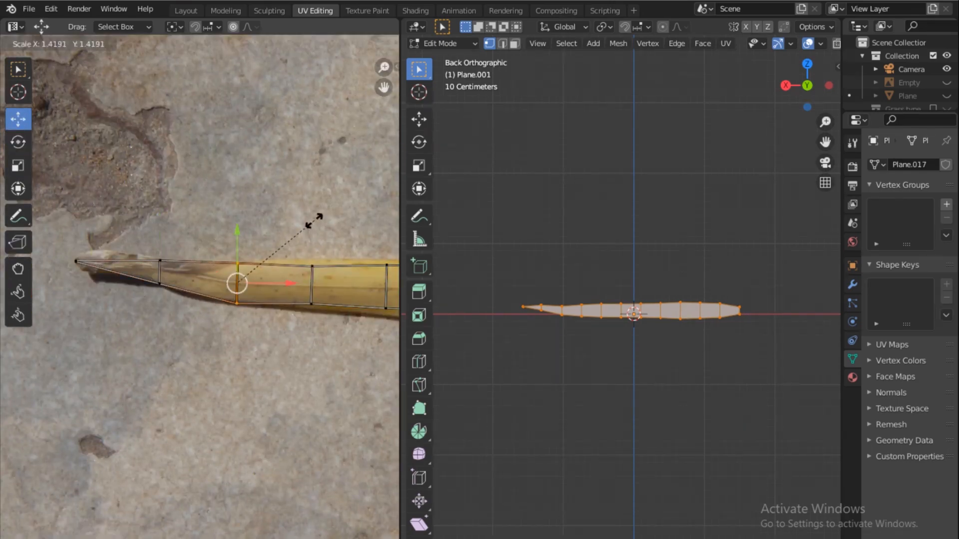
left_click(314, 220)
left_click_drag(291, 327, 331, 264)
key("s")
left_click(336, 258)
Stretch the four middle UV cross edges vertically and move them down about 0.0036 to cover the leaf's width
middle_click_drag(295, 255, 194, 244)
left_click_drag(257, 317, 307, 240)
middle_click_drag(370, 239, 218, 228)
left_click_drag(367, 220, 91, 308)
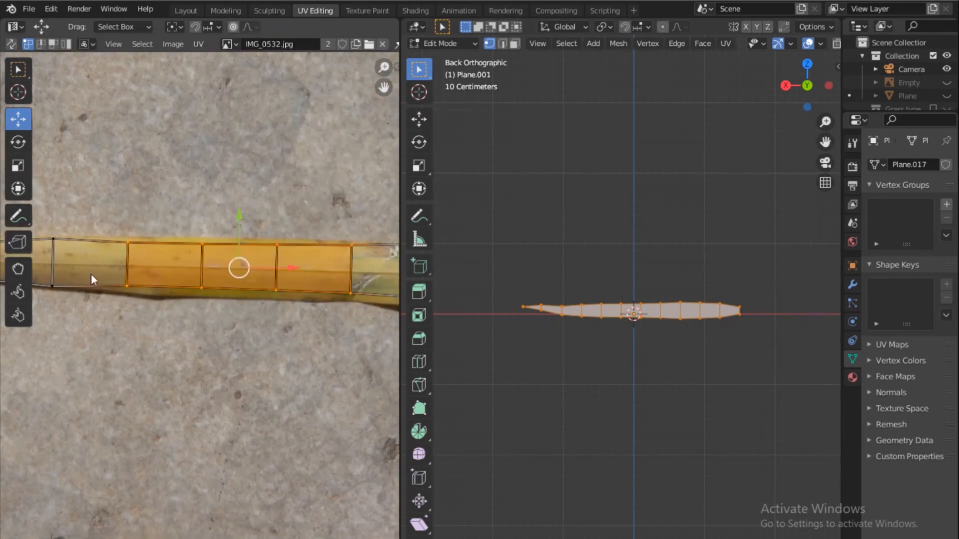
key("s")
right_click(294, 217)
left_click(18, 165)
left_click_drag(239, 217, 240, 206)
key("g")
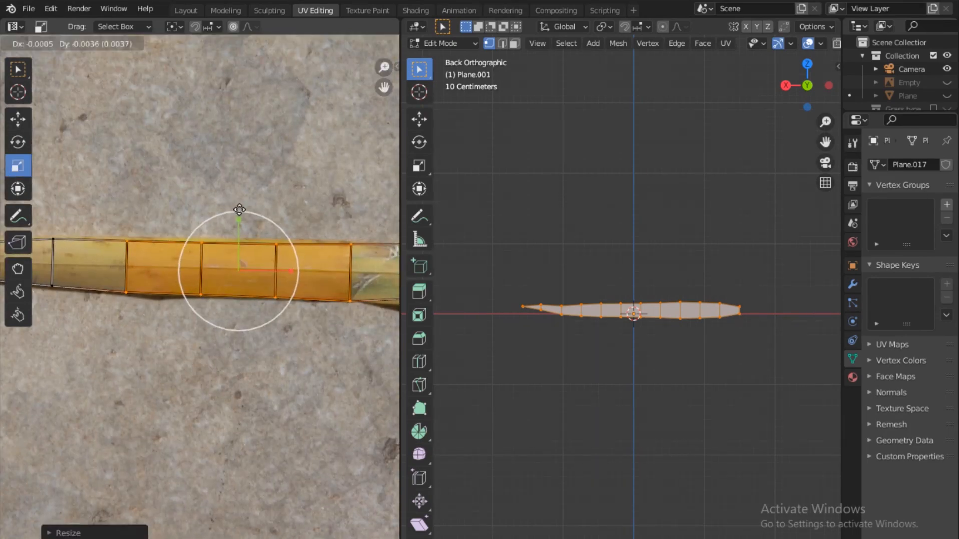
left_click(240, 209)
Move the fourth UV cross edge from the leaf's green end to line up with the leaf borders
middle_click_drag(388, 220, 106, 179)
left_click_drag(113, 280, 165, 192)
key("g")
left_click(165, 205)
Move the lower UV vertices near the leaf's green end down onto the leaf's lower border, shifting the outermost one about 0.0036
left_click_drag(122, 310, 306, 244)
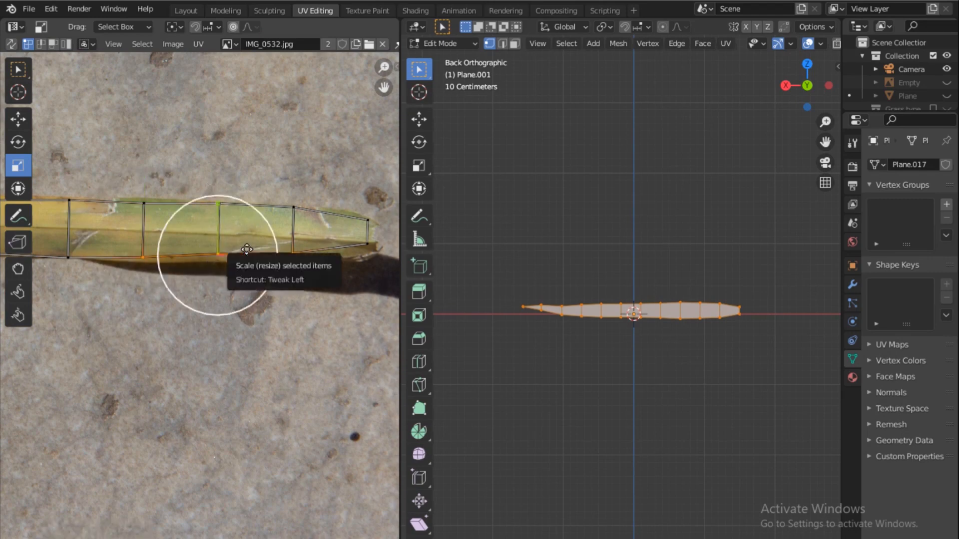
key("g")
left_click(246, 252)
left_click_drag(203, 335, 379, 232)
key("g")
left_click_drag(267, 330, 381, 237)
key("g")
left_click_drag(345, 337, 378, 234)
key("g")
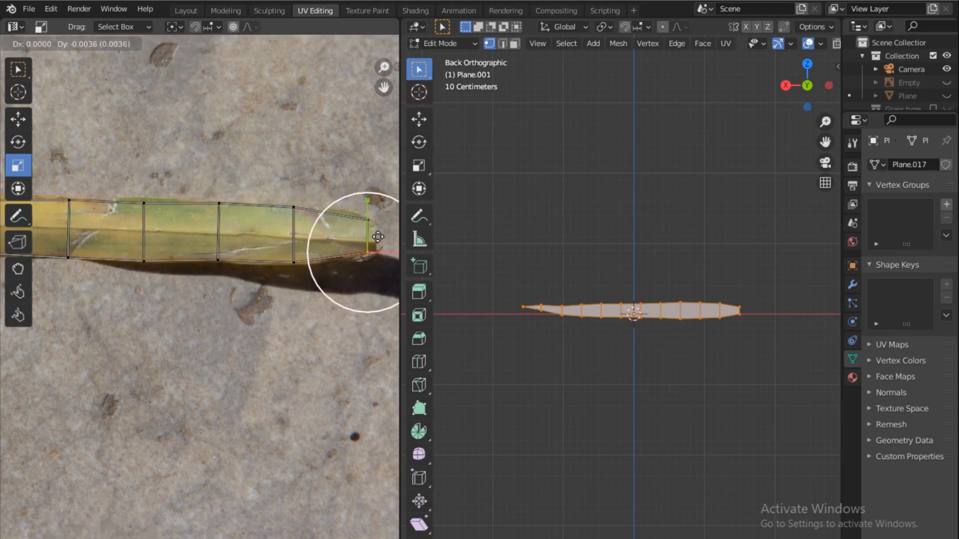
left_click(378, 237)
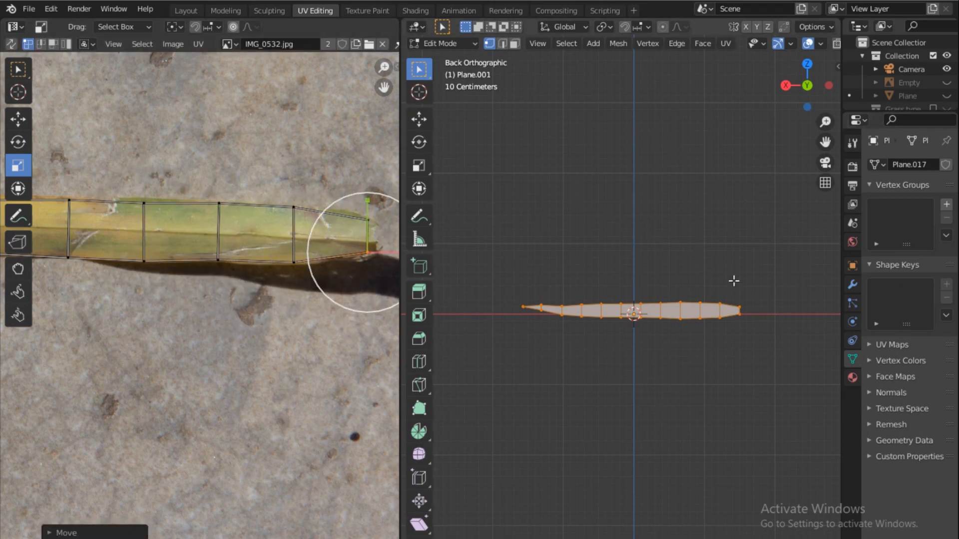
Return the grass blade to Object Mode and preview it from an angle in rendered shading
key("ctrl+Tab")
left_click(605, 204)
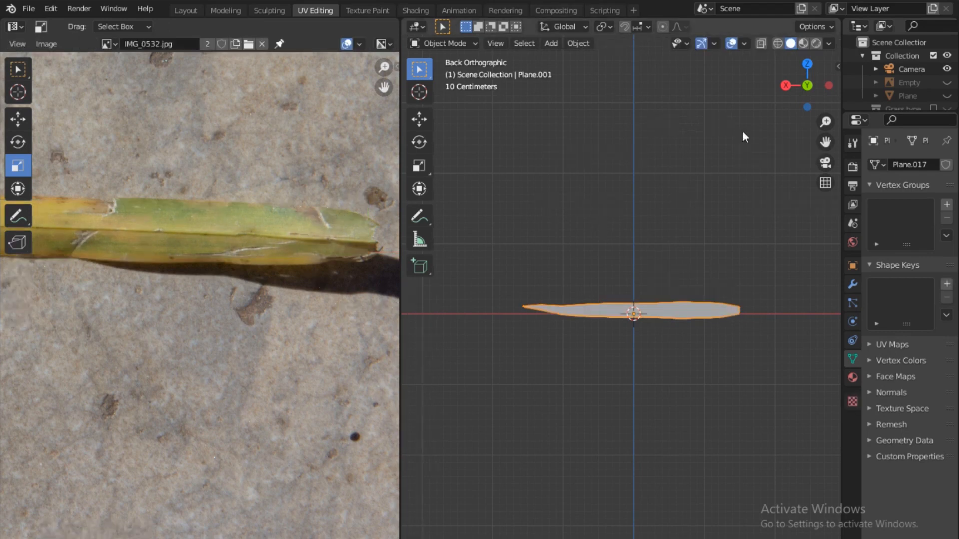
left_click(814, 43)
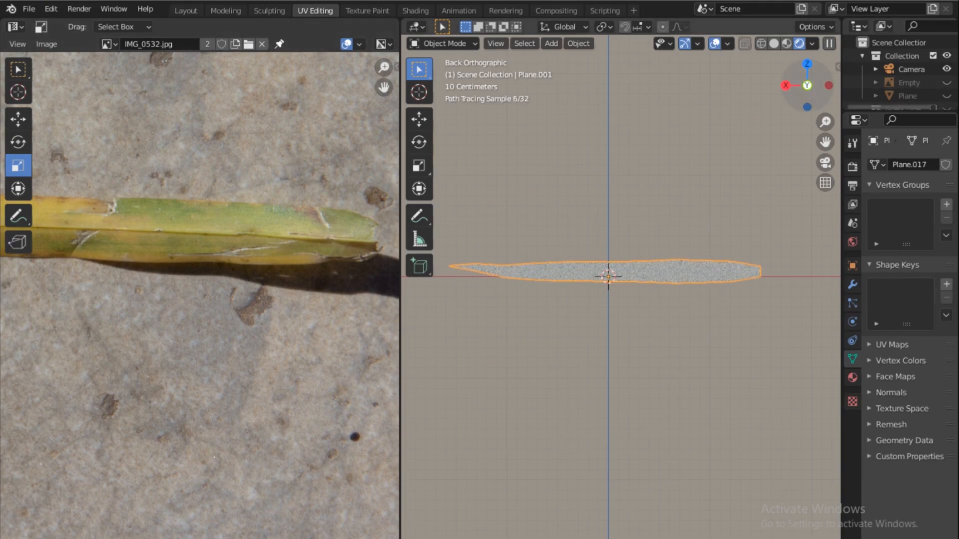
left_click_drag(806, 85, 779, 86)
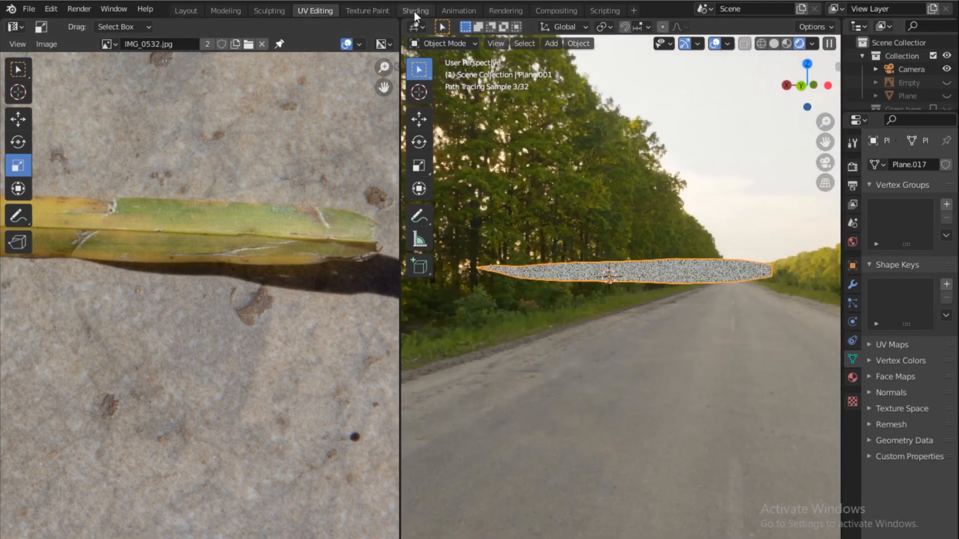
Create a new material for the blade in the Shading workspace's object node tree and move its Principled BSDF away from the output
left_click(413, 11)
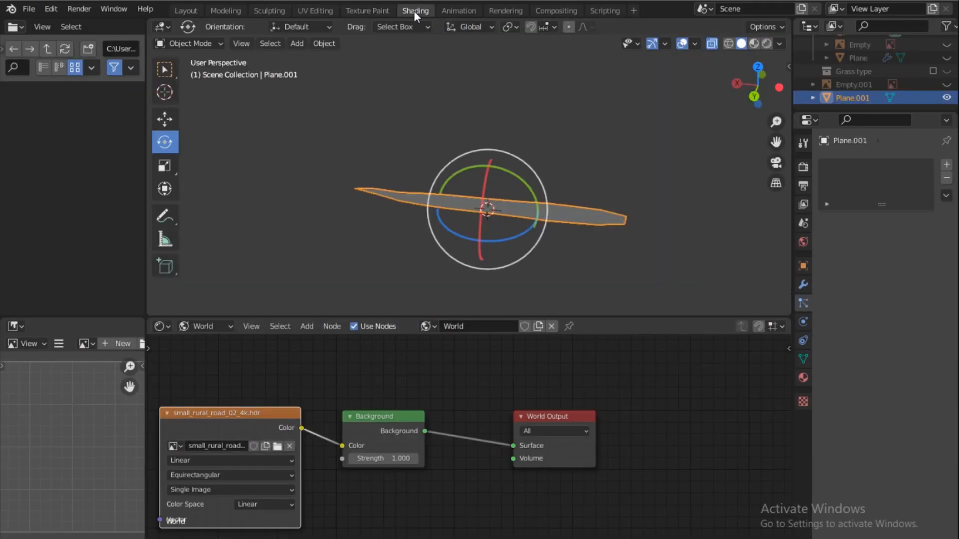
left_click(220, 324)
left_click(219, 342)
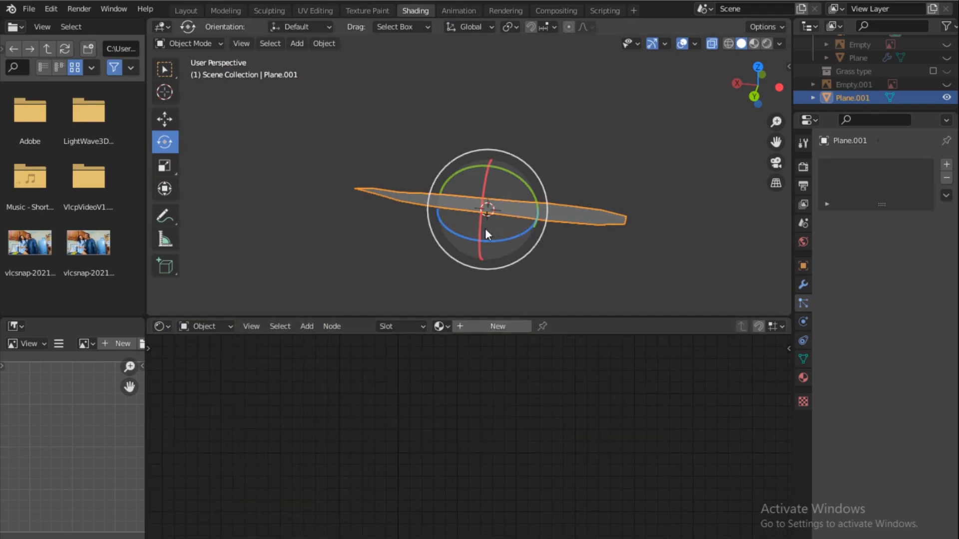
key("KP_Decimal")
left_click(497, 326)
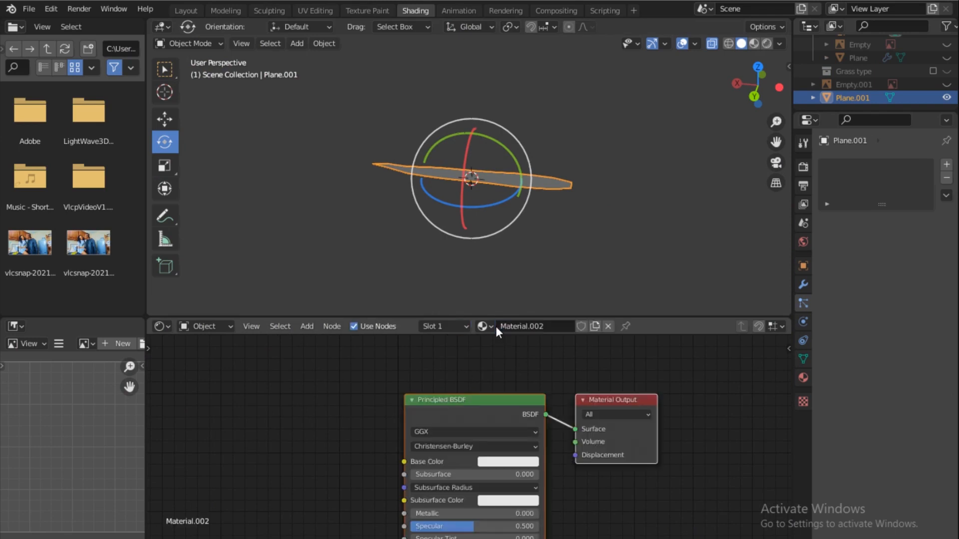
scroll(466, 410, "down", 5)
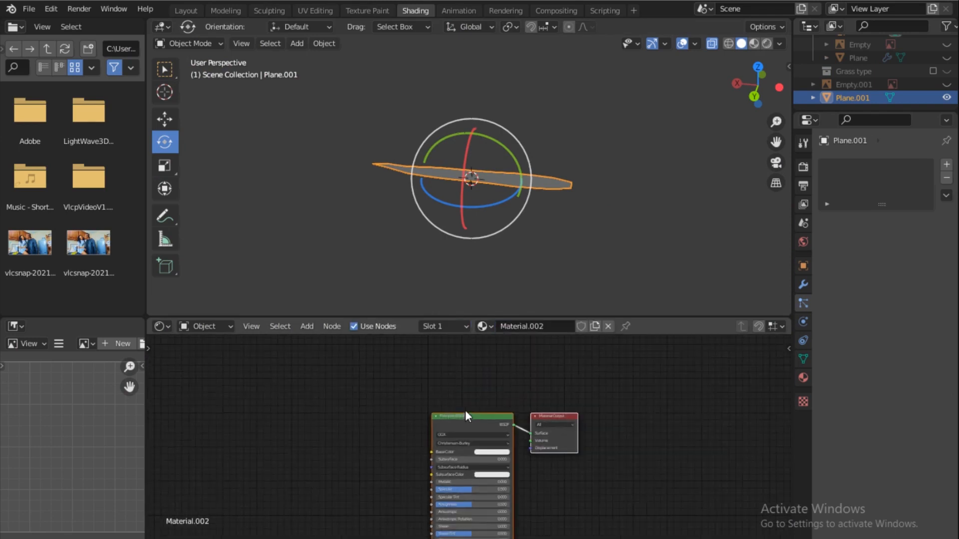
scroll(455, 380, "down", 2)
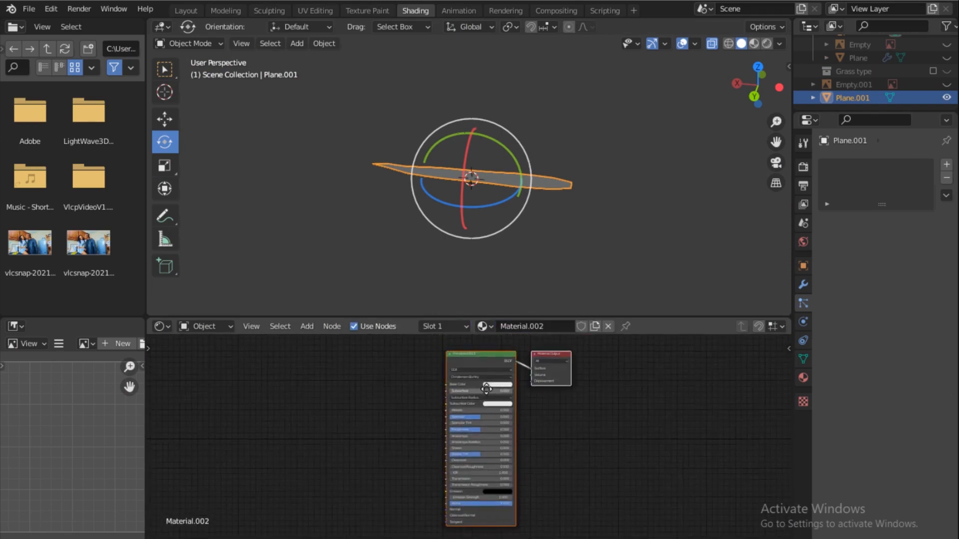
left_click_drag(491, 349, 455, 349)
Add the leaf photo from the Grass folder as an image texture, connect its Color to Base Color, and preview the blade rendered
mouse_move(211, 490)
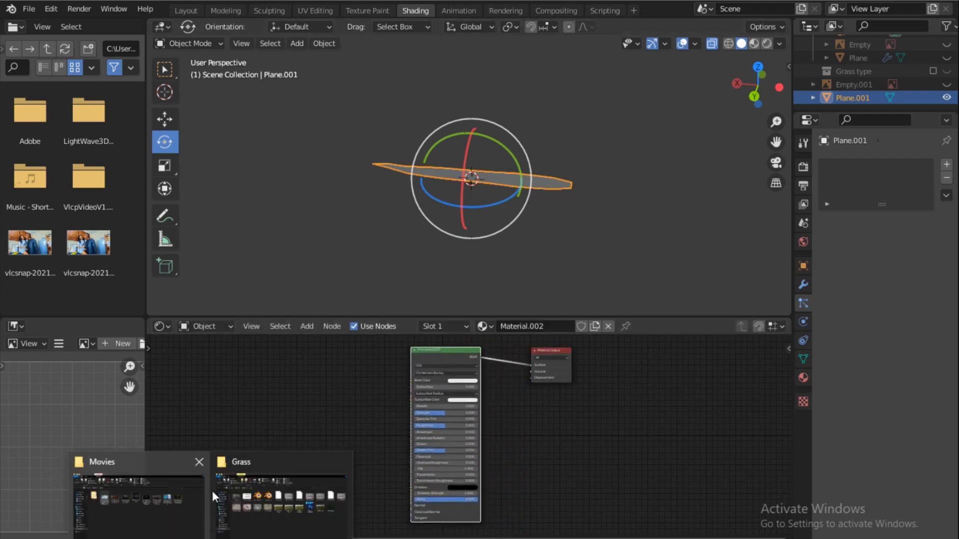
left_click(225, 519)
left_click_drag(185, 223, 308, 357)
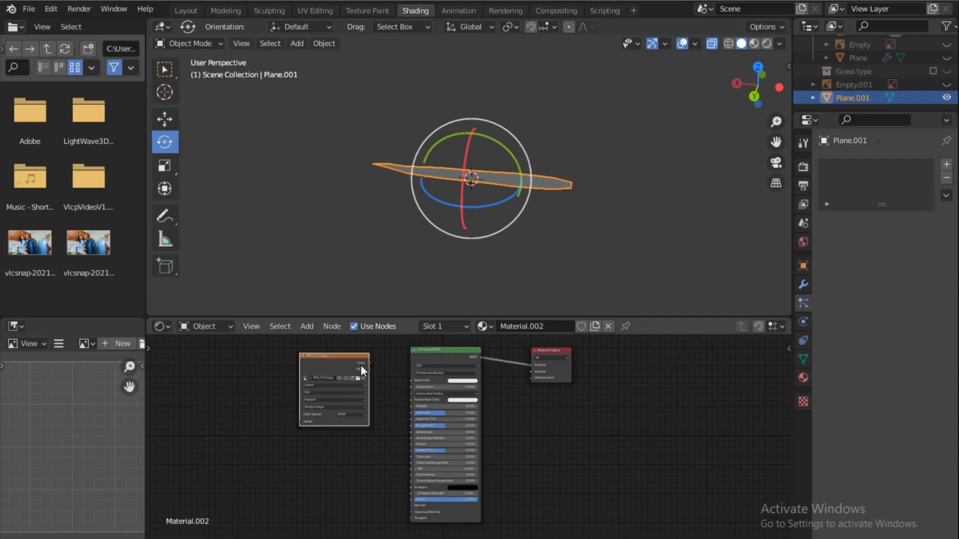
left_click_drag(370, 363, 411, 380)
left_click_drag(343, 355, 281, 350)
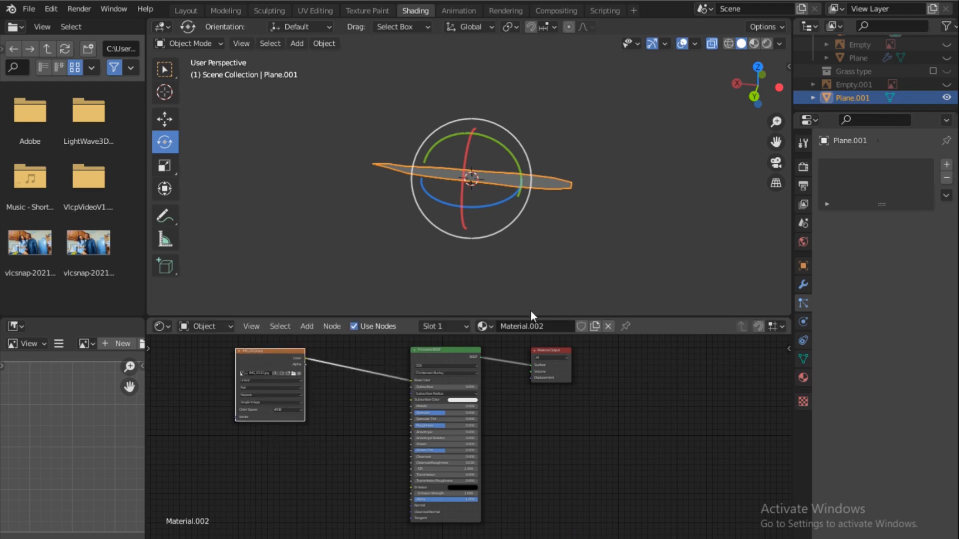
left_click(766, 43)
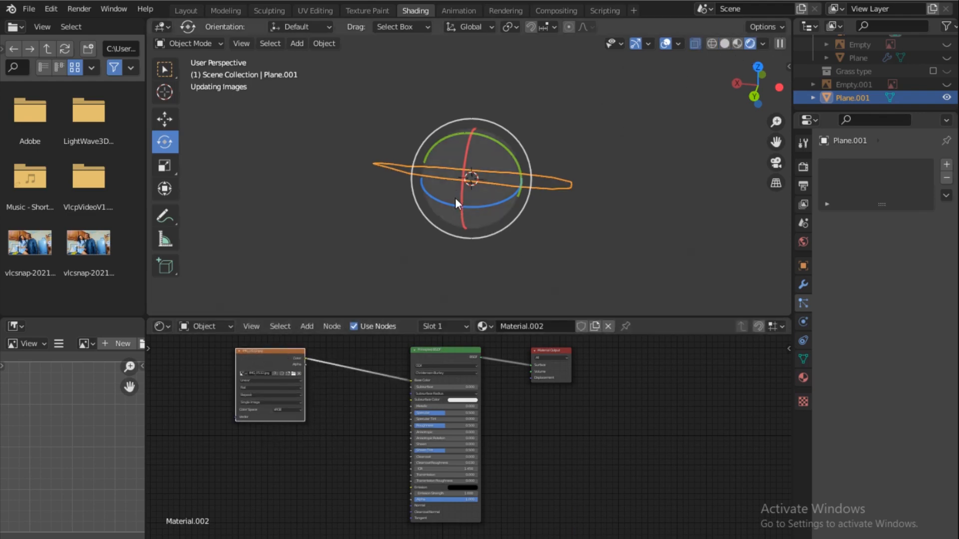
scroll(508, 193, "up", 3)
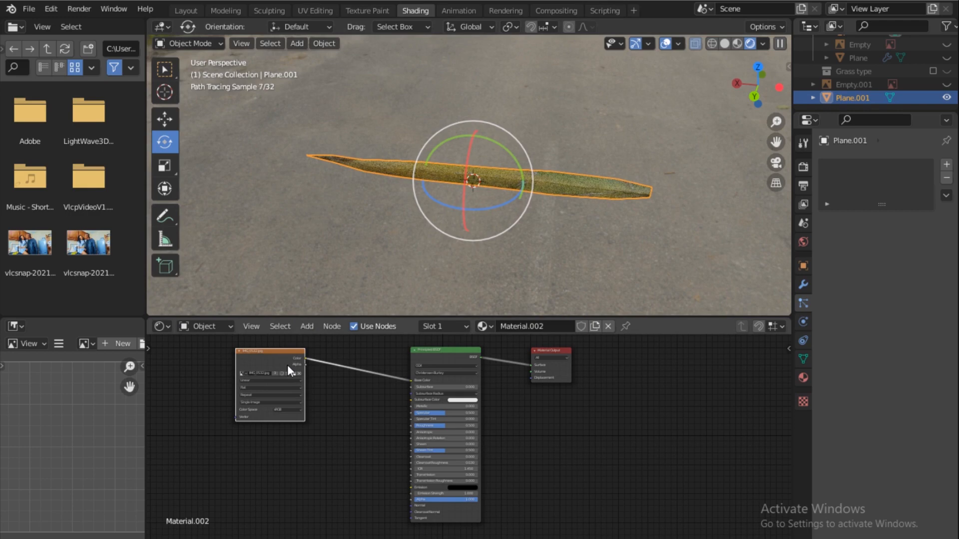
Duplicate the leaf image texture node below the original and connect its Color to the Principled BSDF's Normal input
key("shift+d")
left_click(291, 478)
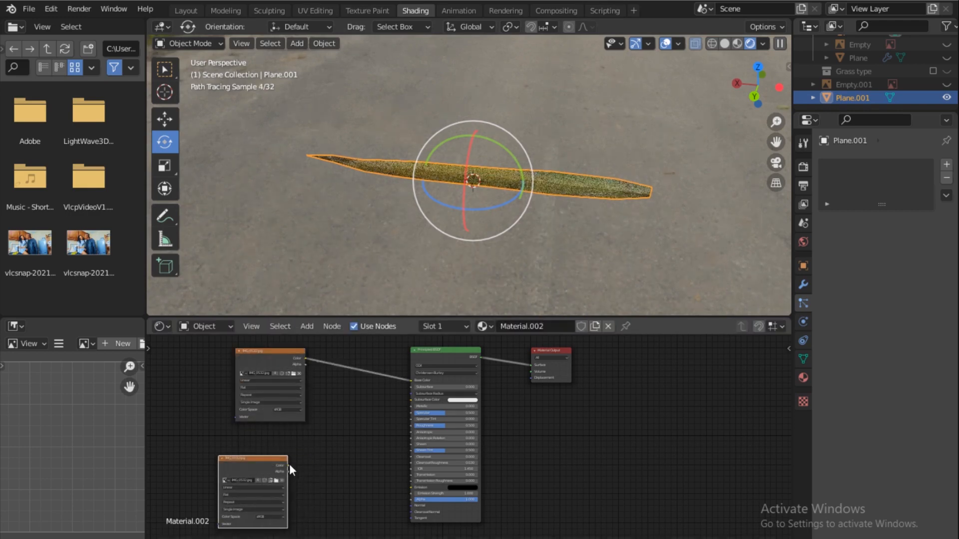
left_click_drag(289, 465, 415, 504)
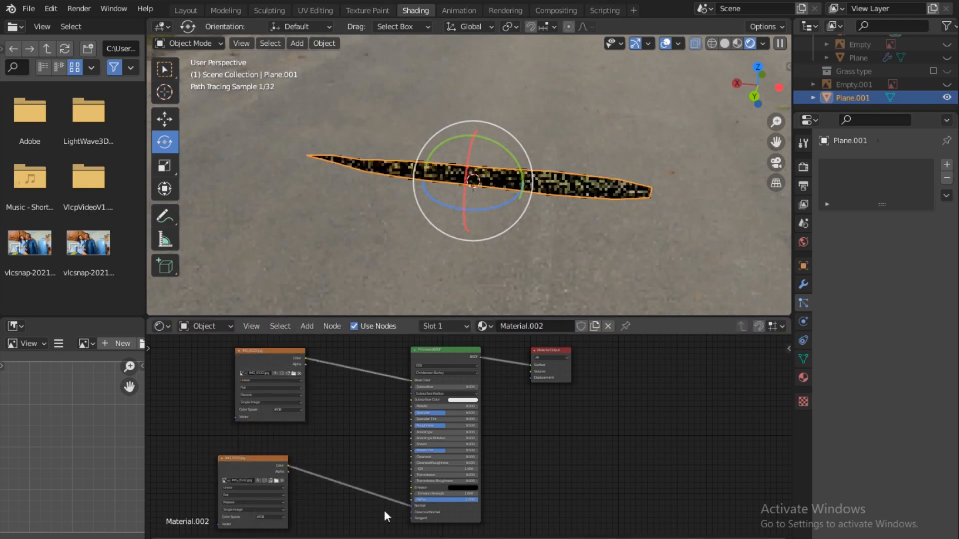
Insert a Bump node between the duplicated texture and Normal, feed the image into its Height input, and reduce its strength to about 0.2
key("shift+a")
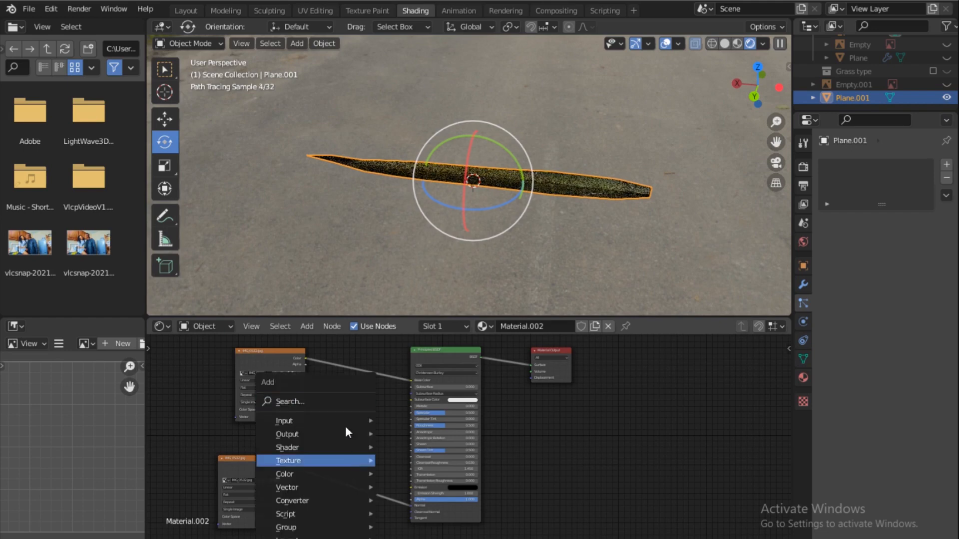
left_click(337, 400)
type("bump")
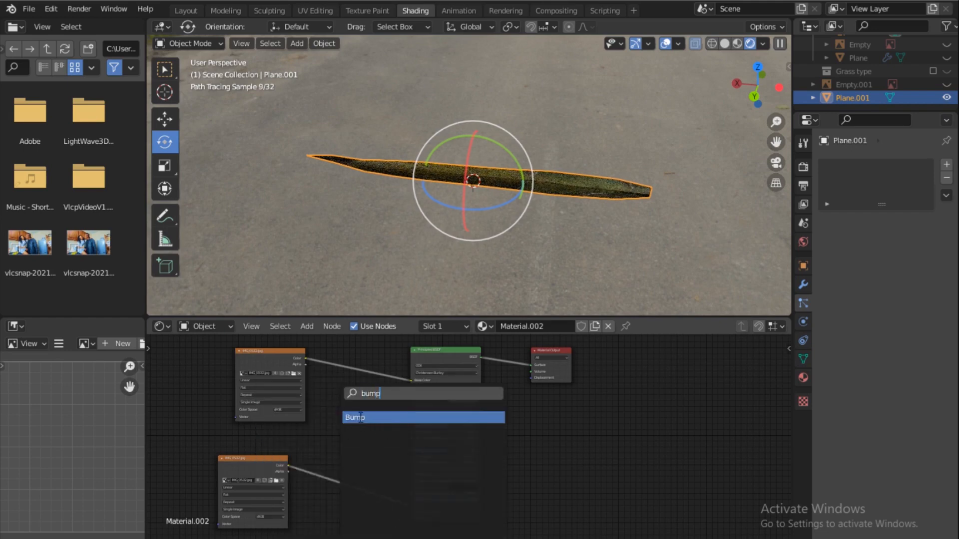
left_click(360, 416)
left_click(345, 480)
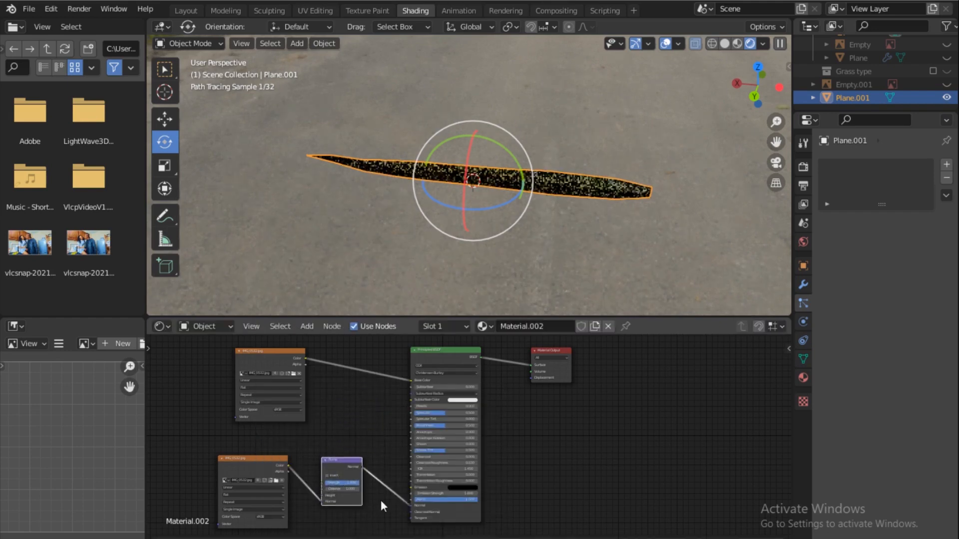
left_click(318, 500)
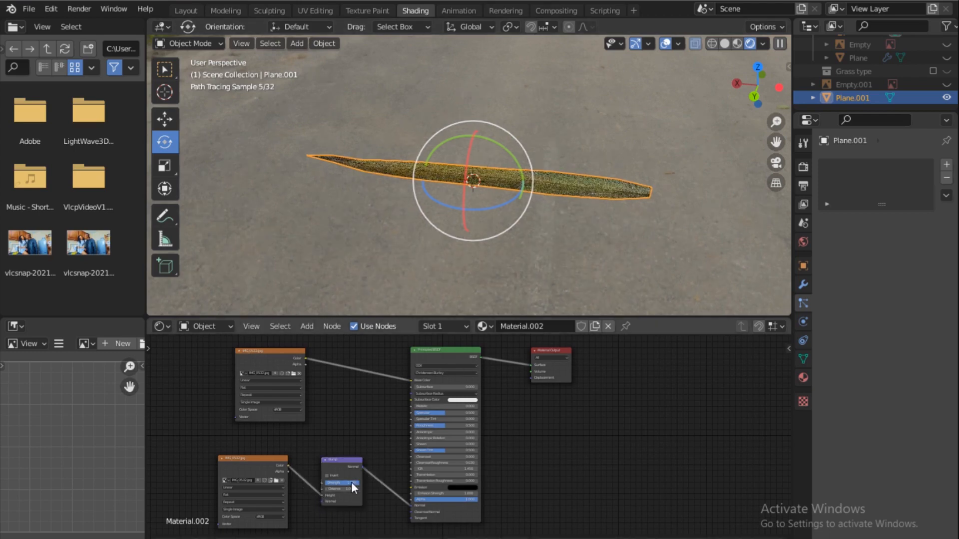
mouse_move(345, 483)
left_mouse_down()
mouse_move(322, 483)
mouse_move(331, 483)
left_mouse_up()
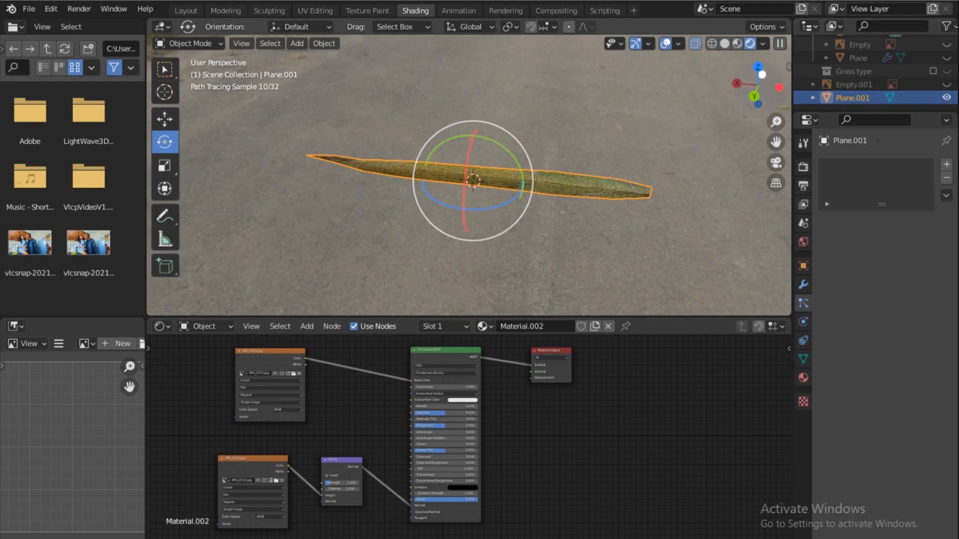
left_click_drag(760, 73, 583, 98)
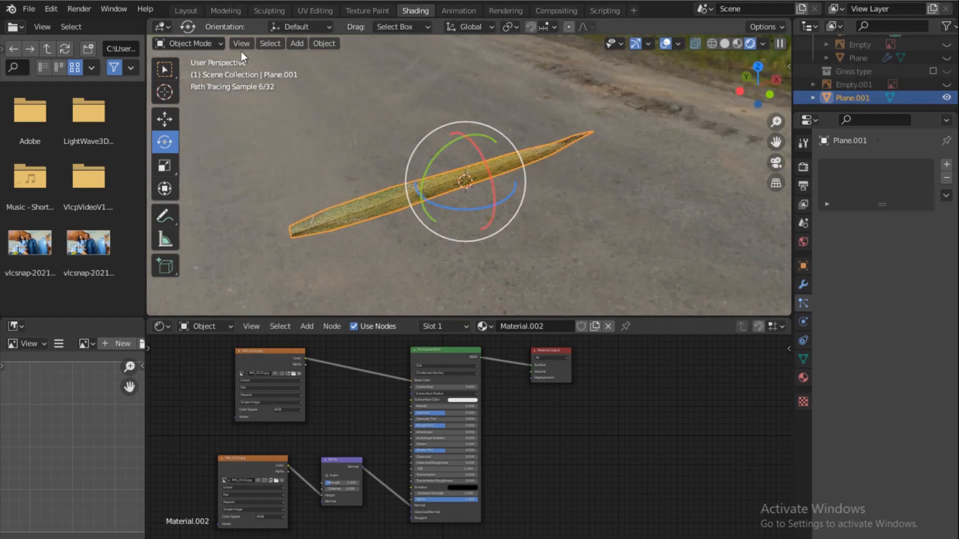
Switch to the Layout workspace, view the blade from the back, and put it in Edit Mode
left_click(192, 9)
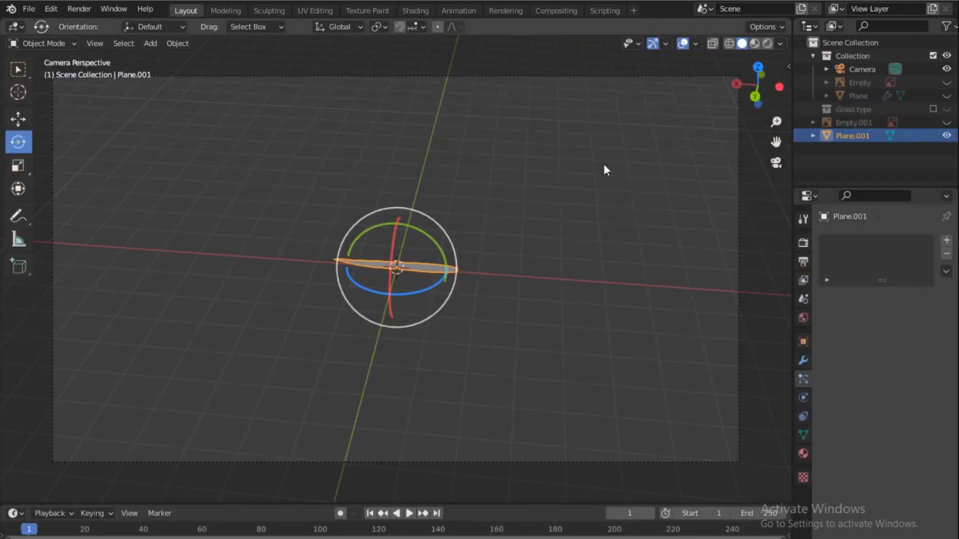
left_click_drag(757, 82, 674, 121)
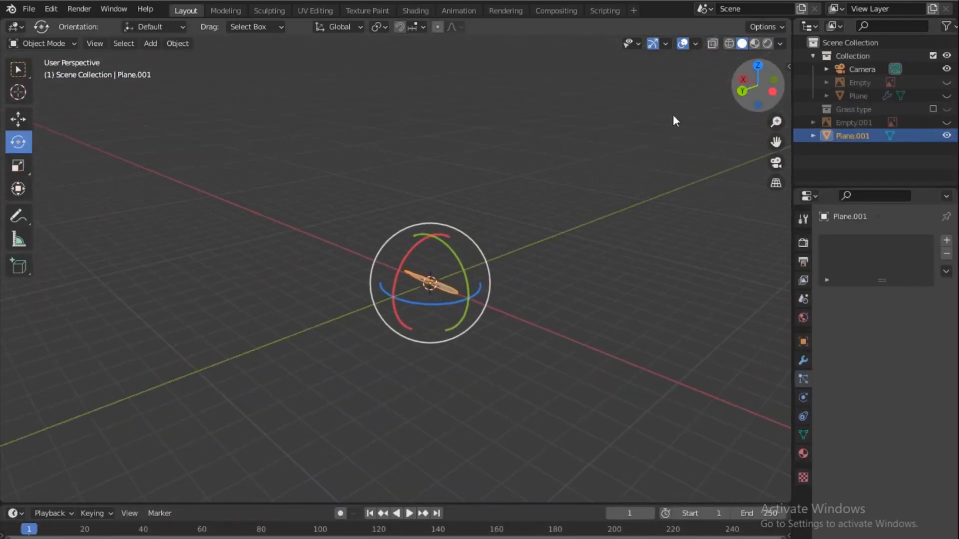
left_click(742, 90)
scroll(423, 308, "up", 5)
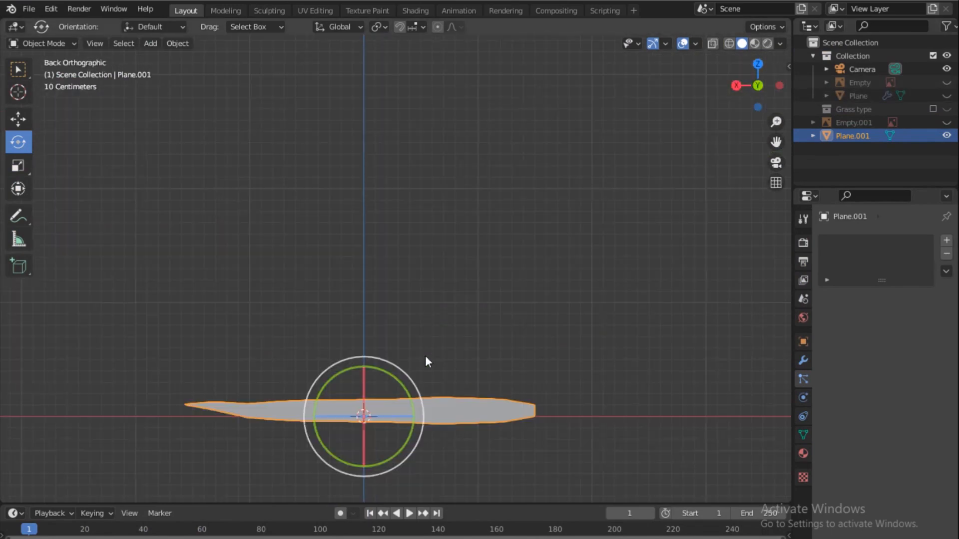
key("ctrl+Tab")
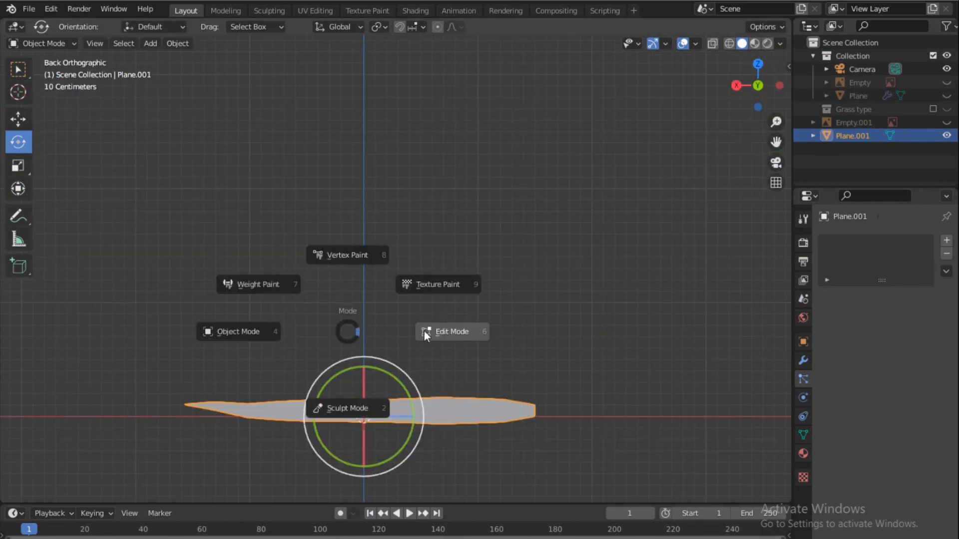
left_click(451, 330)
Rotate the blade's mesh -90° about Y and move it about 1.49 m up and -0.047 m in X to seat its base on the origin
key("s")
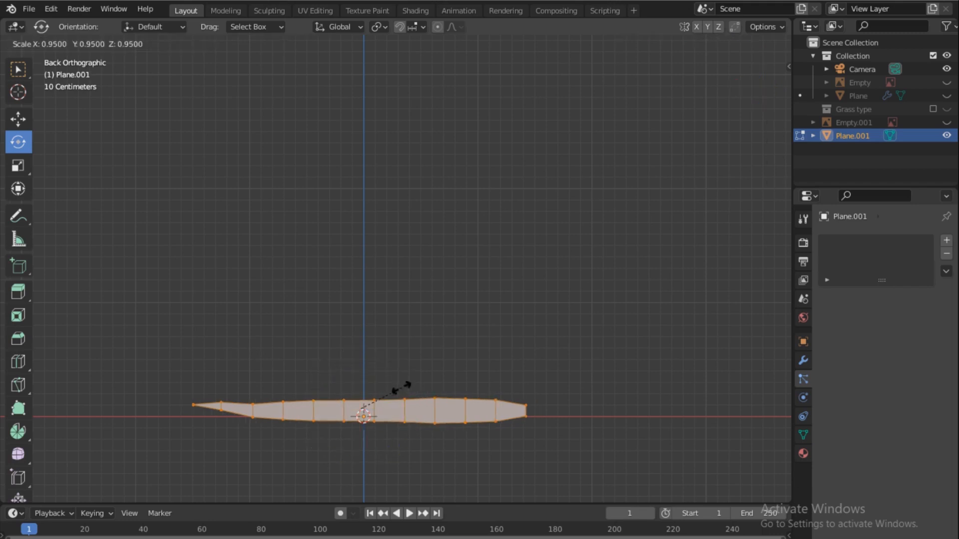
right_click(398, 381)
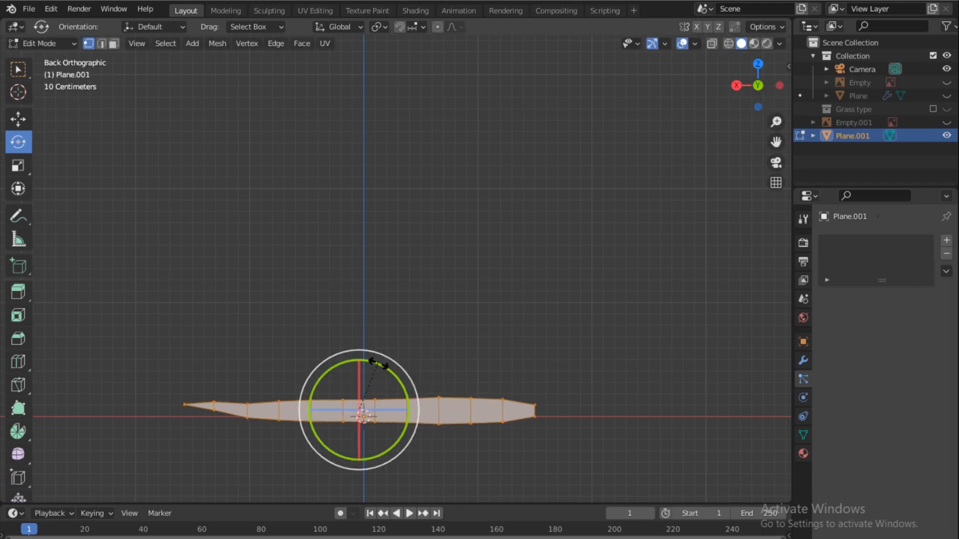
left_click_drag(376, 365, 385, 419)
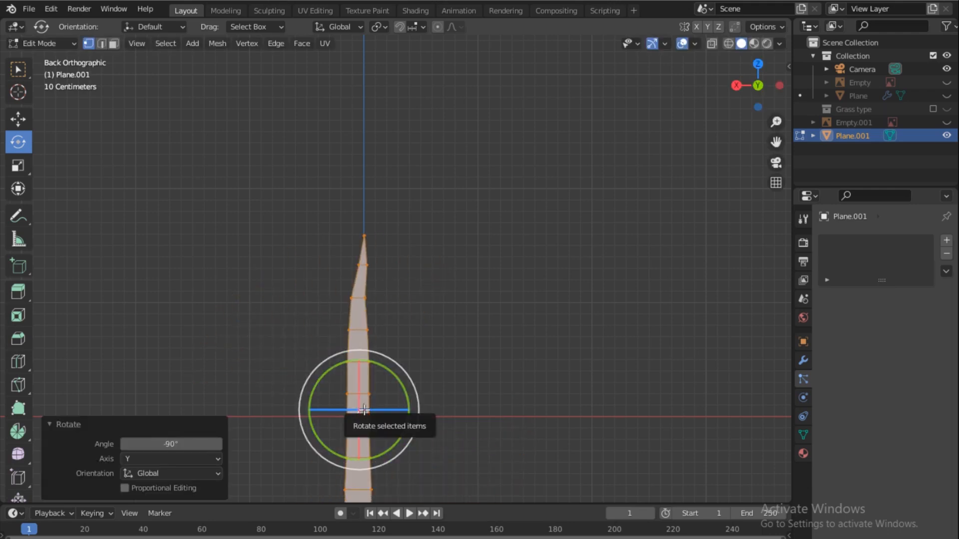
key("g")
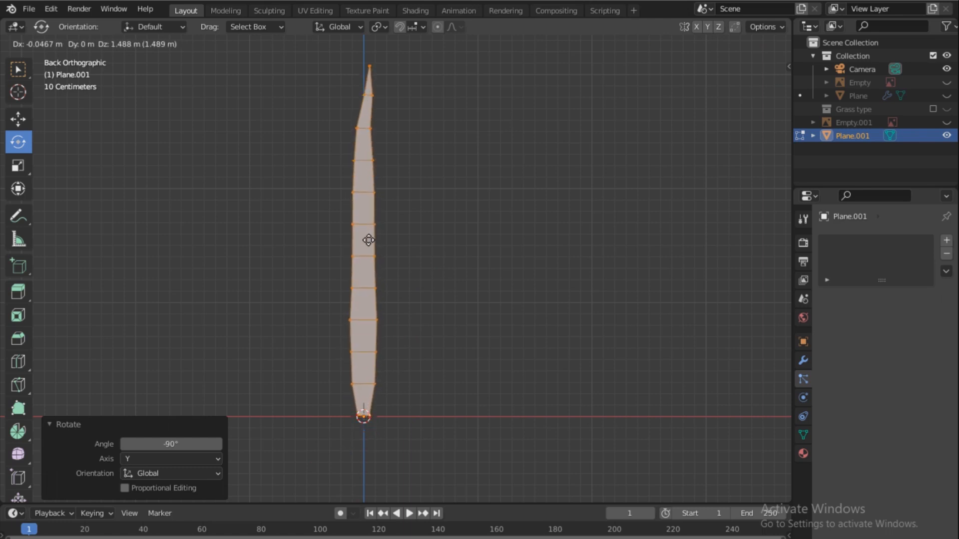
left_click(368, 241)
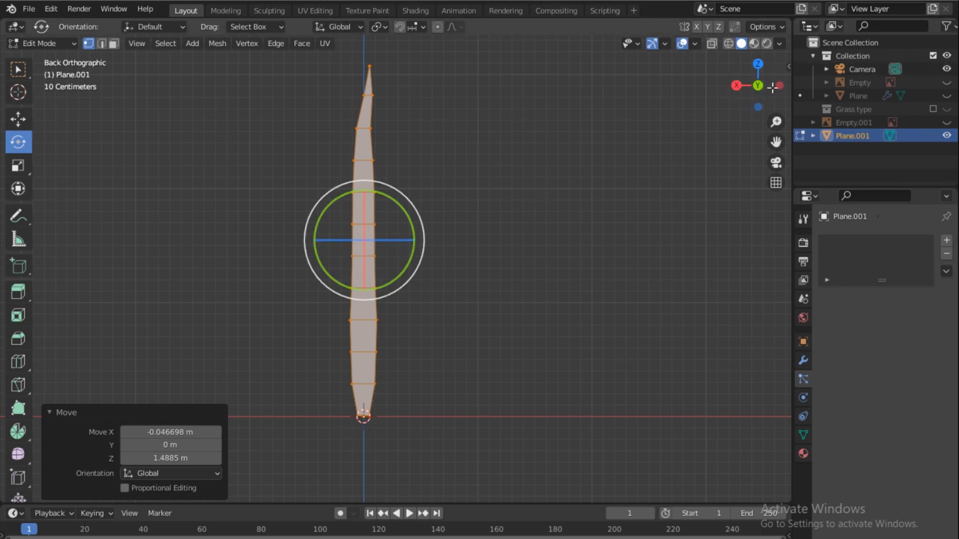
In the right view, move the blade's upper vertices about -0.99 m in Y and -0.09 m in Z with smooth proportional editing, size about 2.36
left_click(735, 85)
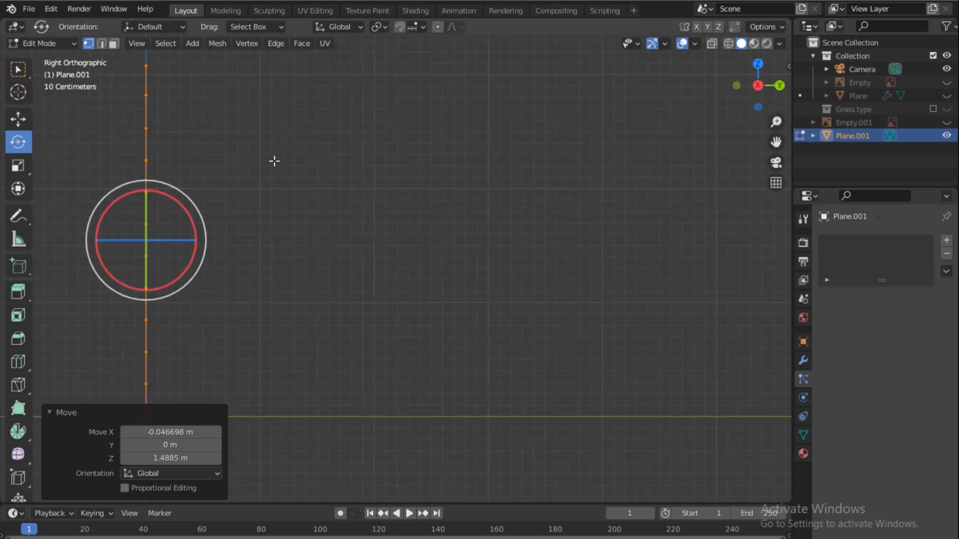
middle_click_drag(218, 152, 538, 170, "shift")
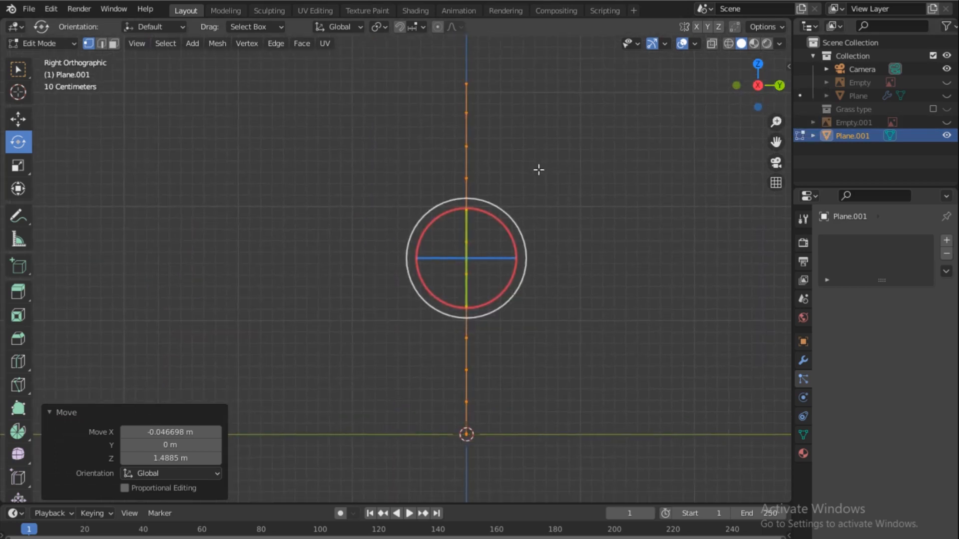
left_click(438, 28)
left_click_drag(409, 72, 499, 167)
key("g")
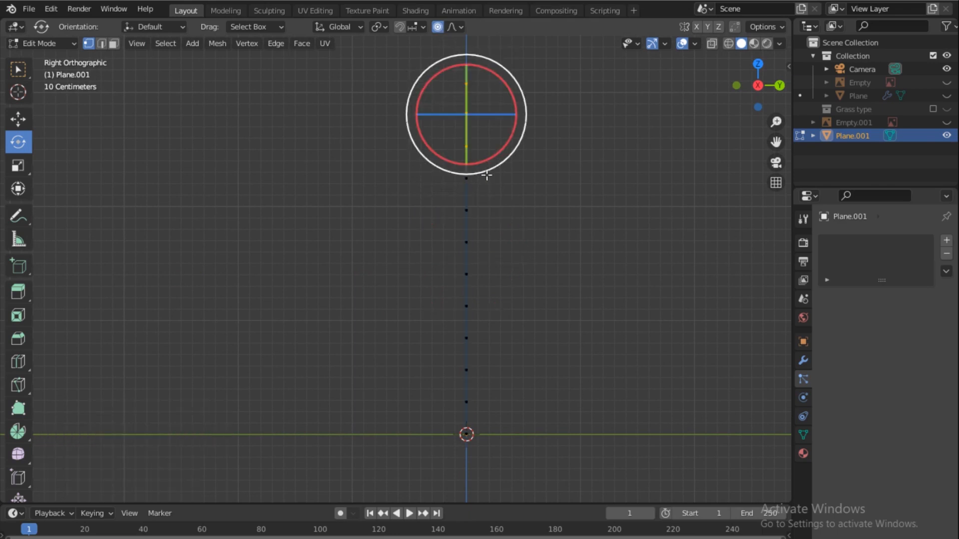
scroll(521, 158, "down", 10)
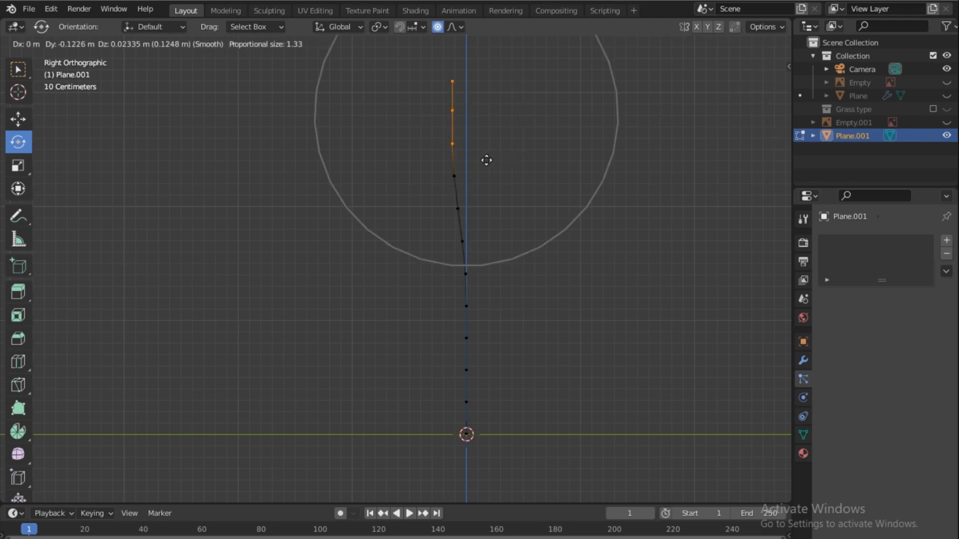
scroll(472, 161, "up", 2)
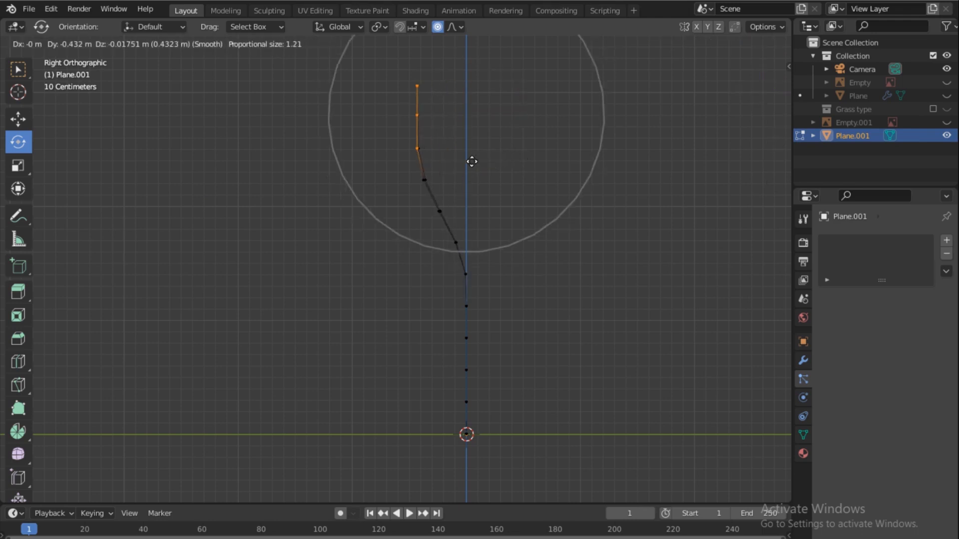
scroll(472, 162, "down", 8)
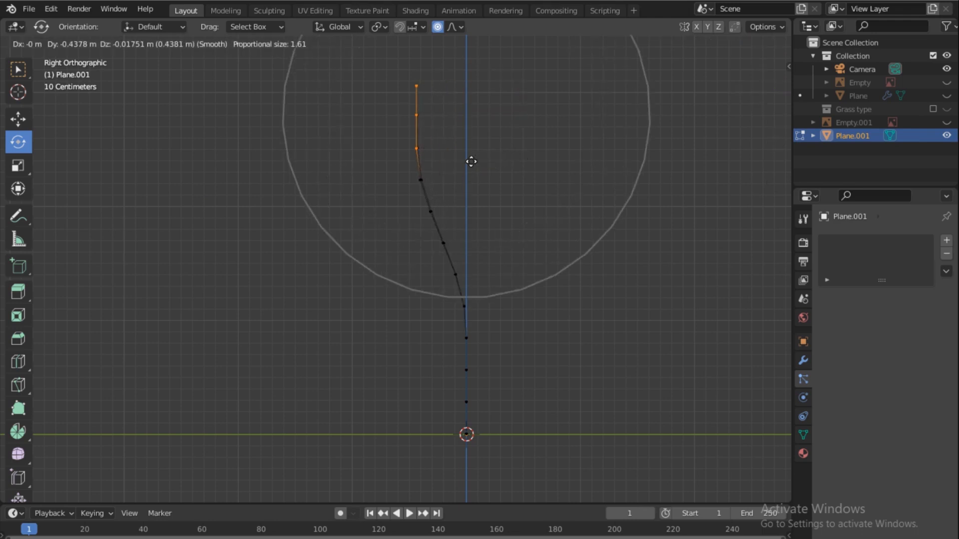
left_click(407, 167)
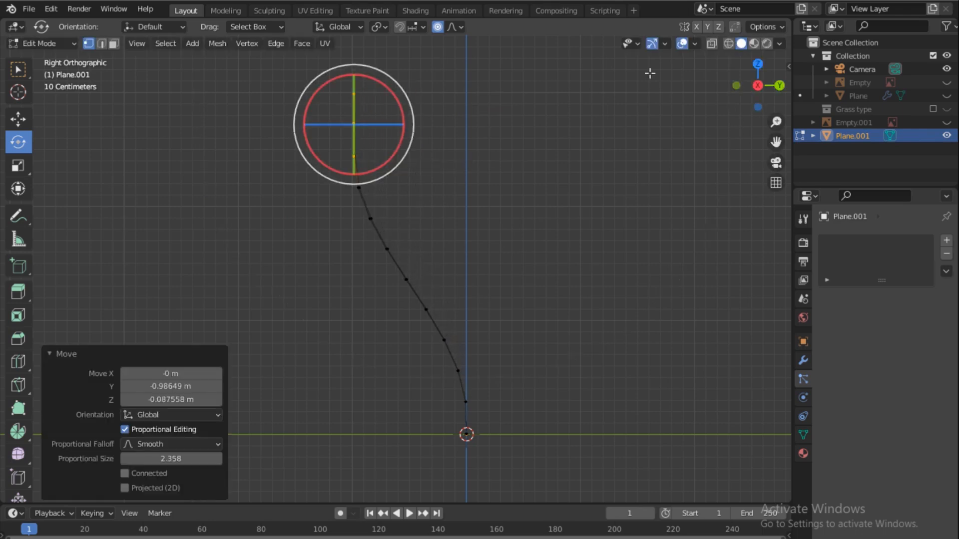
left_click_drag(758, 84, 716, 100)
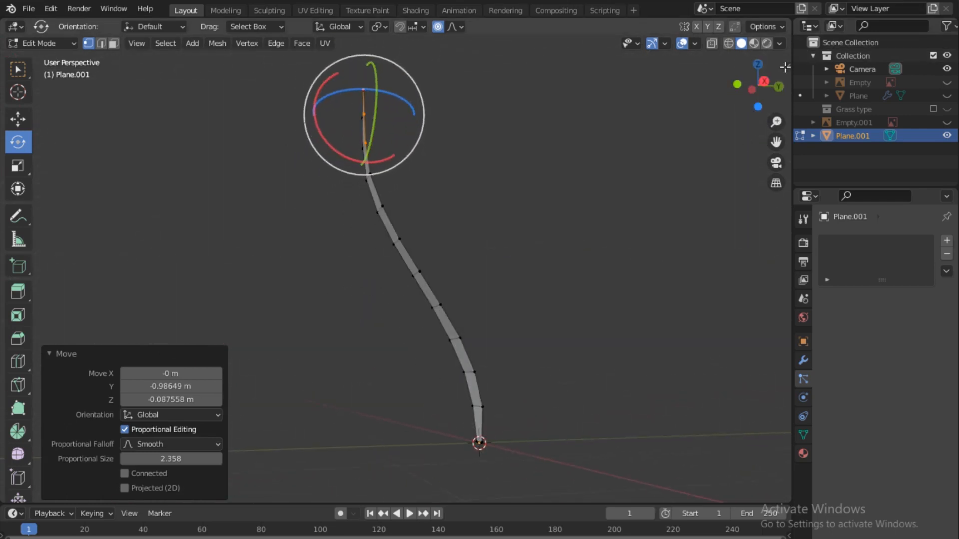
left_click(763, 81)
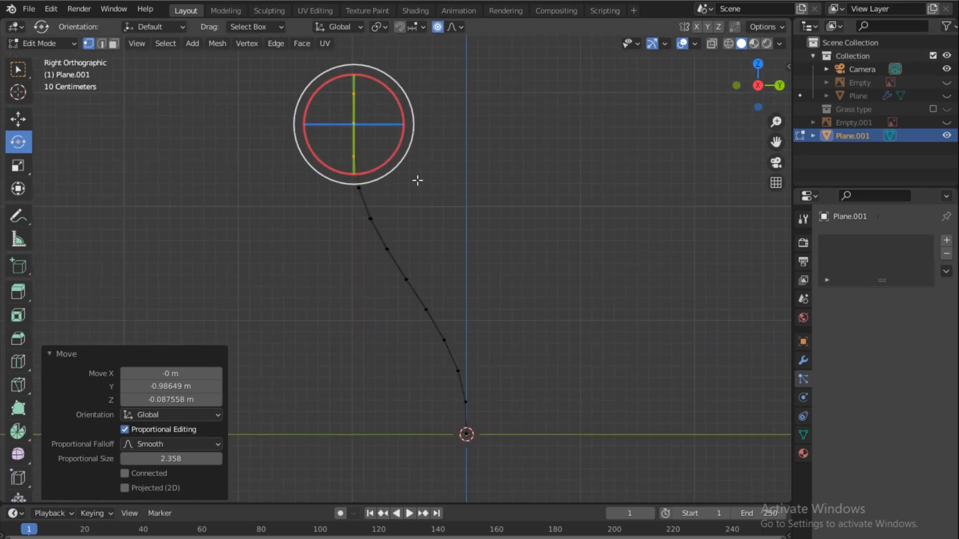
Select the whole bent blade and duplicate it in place in the top view
key("a")
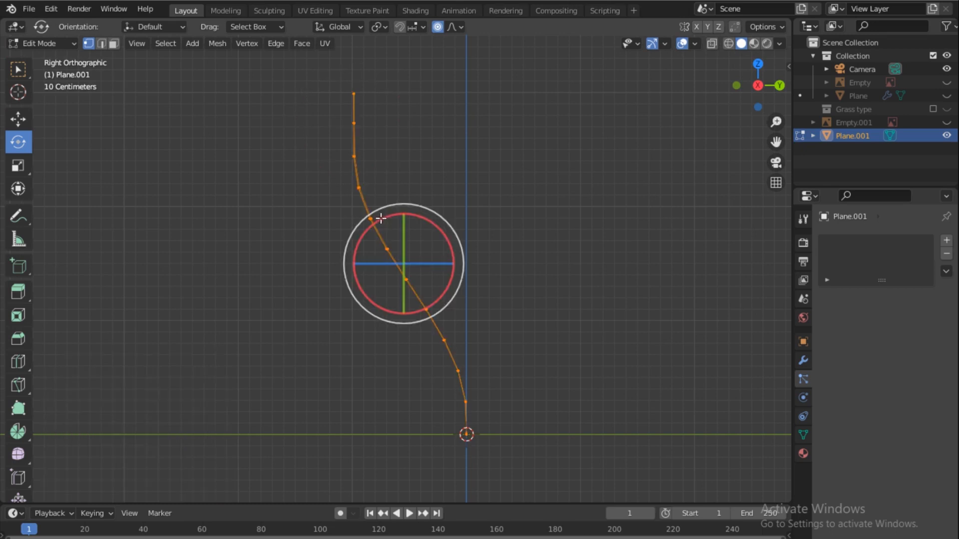
key("grave")
left_click(452, 137)
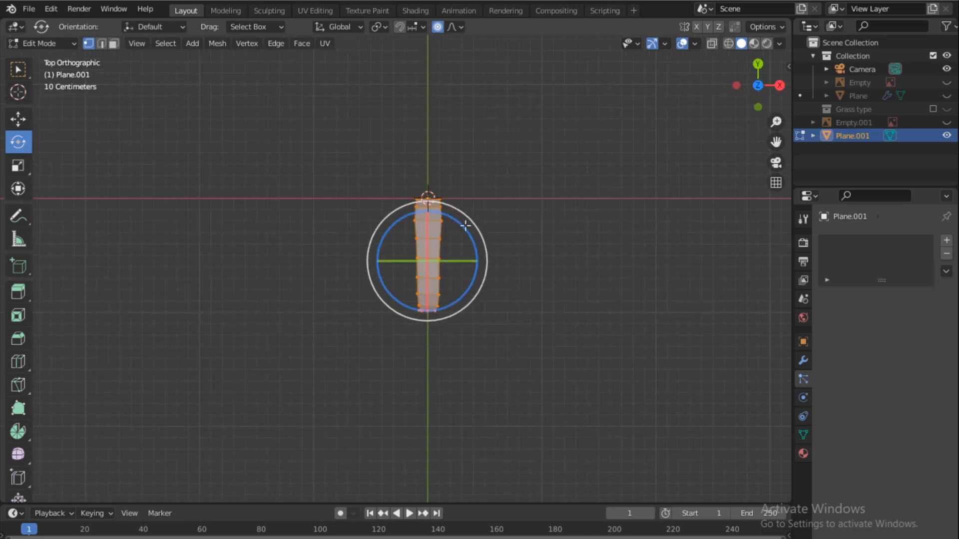
key("g")
right_click(426, 174)
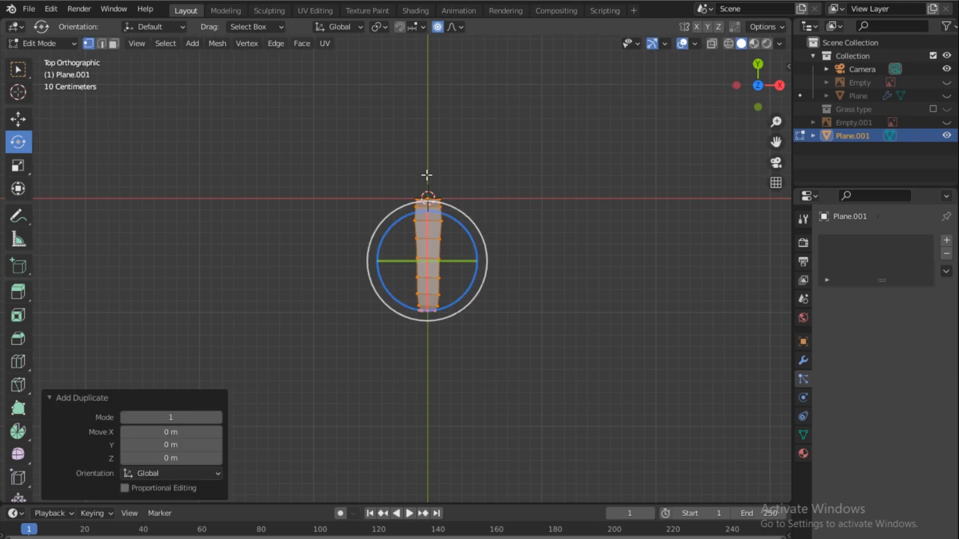
Rotate the duplicate -180° about Z with proportional editing off and move it about 1.1 m in Y so the blades' bases meet at the origin
left_click_drag(452, 217, 425, 335)
key("ctrl+z")
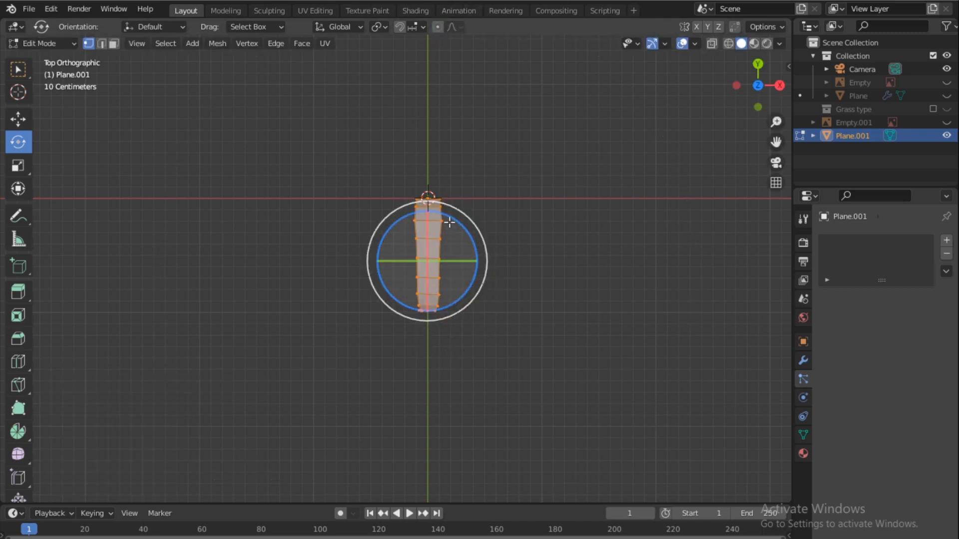
left_click_drag(452, 219, 389, 332)
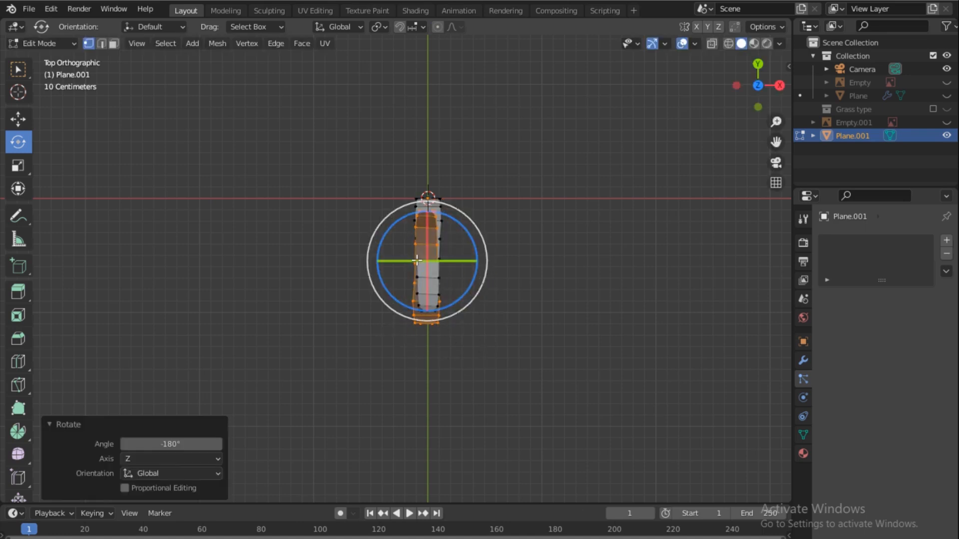
key("g")
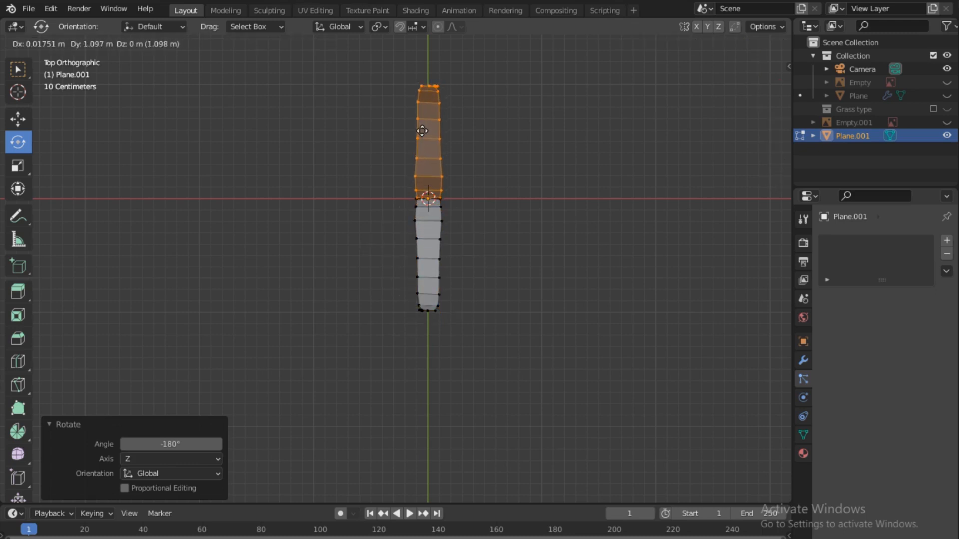
left_click(426, 143)
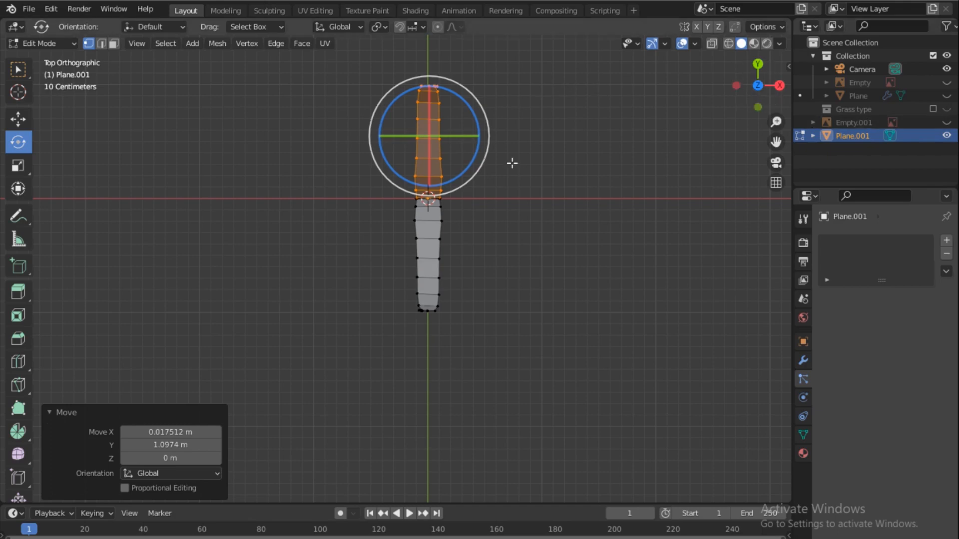
Stretch the second blade's upper vertices about 0.42 m in Y and 0.91 m in Z using smooth proportional editing in the right view
key("KP_3")
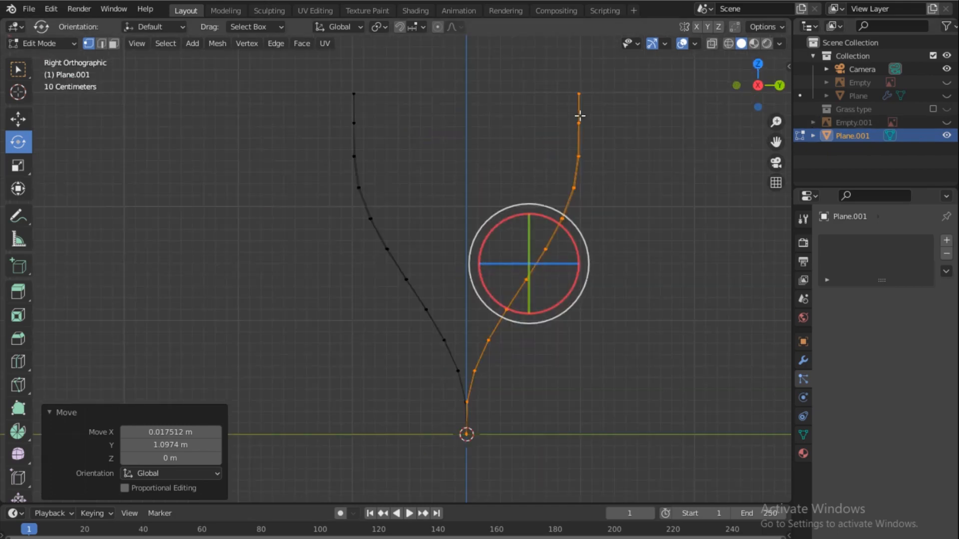
left_click_drag(533, 82, 632, 212)
scroll(558, 165, "down", 1)
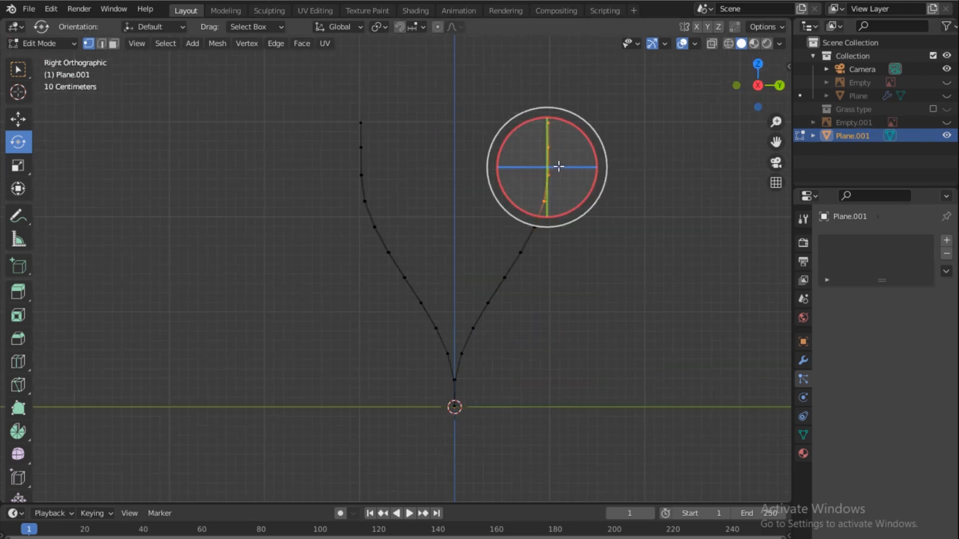
middle_click_drag(667, 183, 666, 216, "shift")
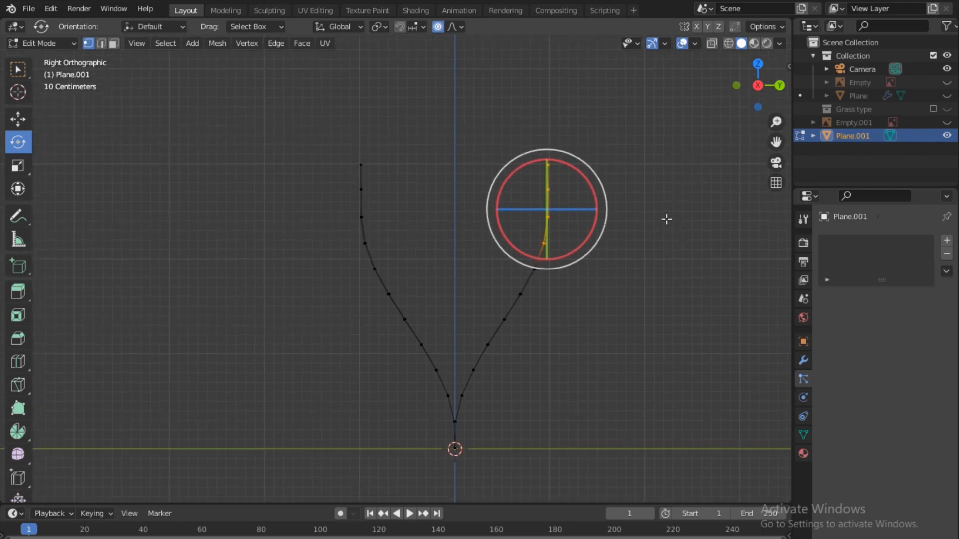
key("g")
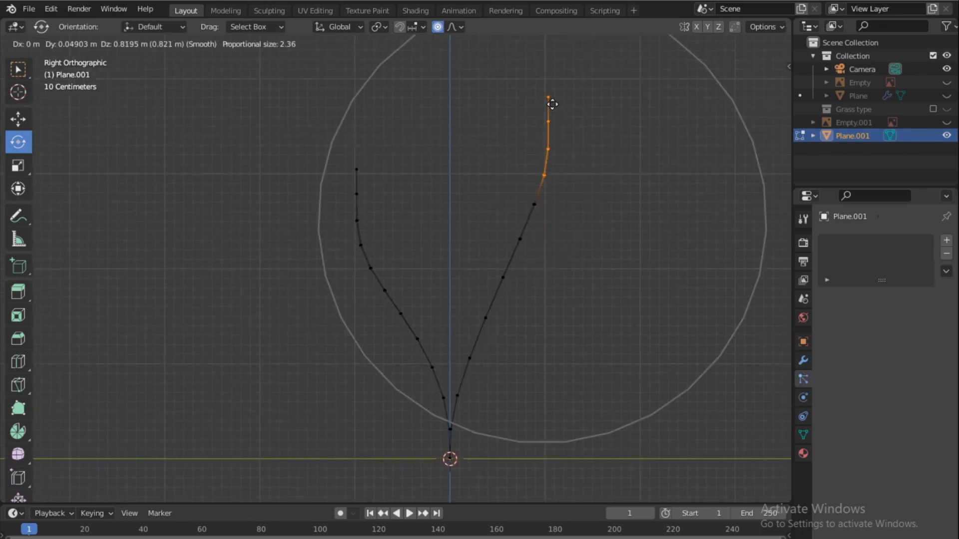
left_click(588, 100)
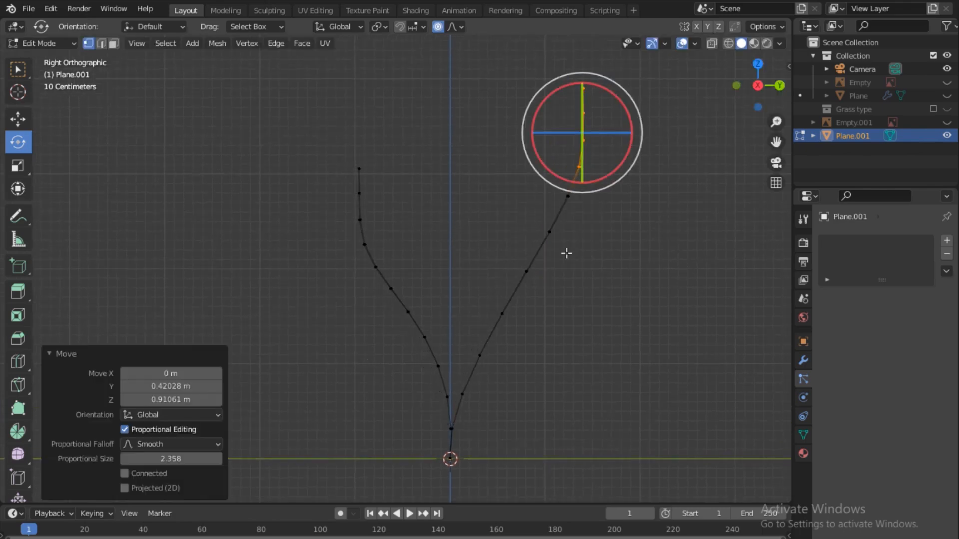
Select both blades and duplicate the pair in place in the top view
left_click_drag(744, 85, 831, 107)
scroll(498, 165, "down", 2)
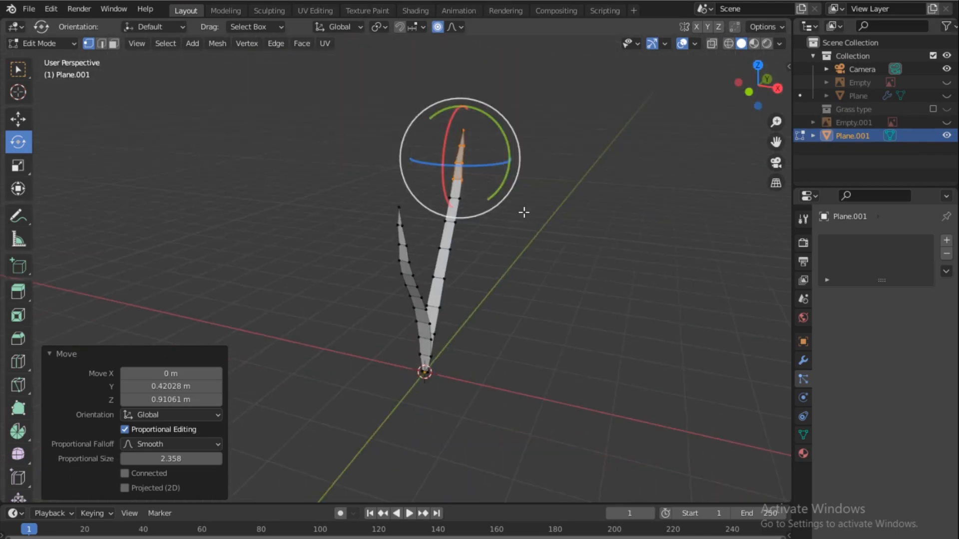
left_click(561, 128)
left_click_drag(754, 73, 623, 58)
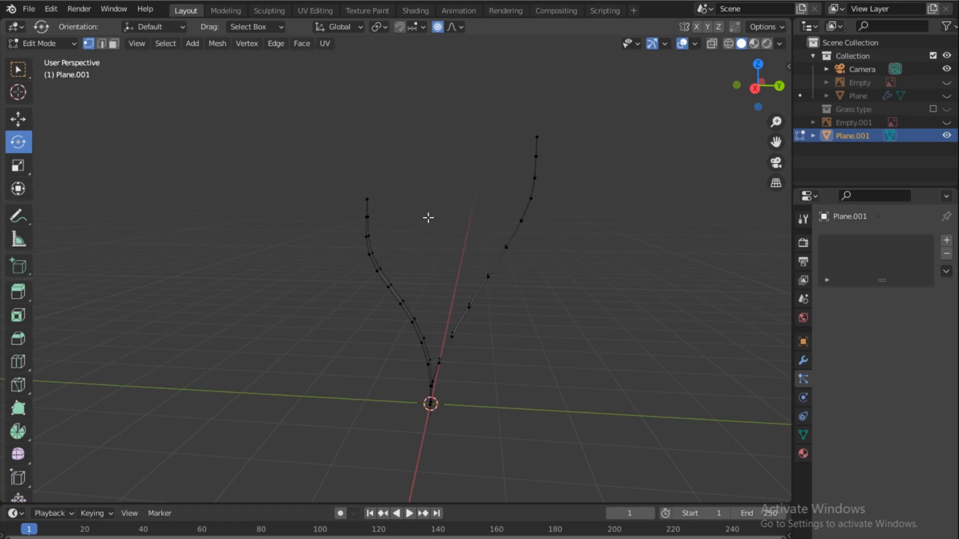
key("a")
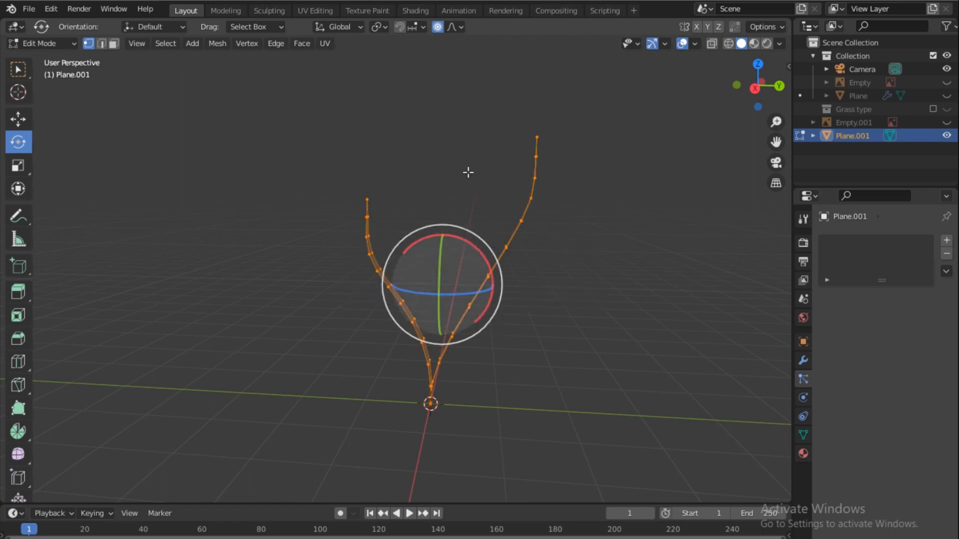
key("KP_7")
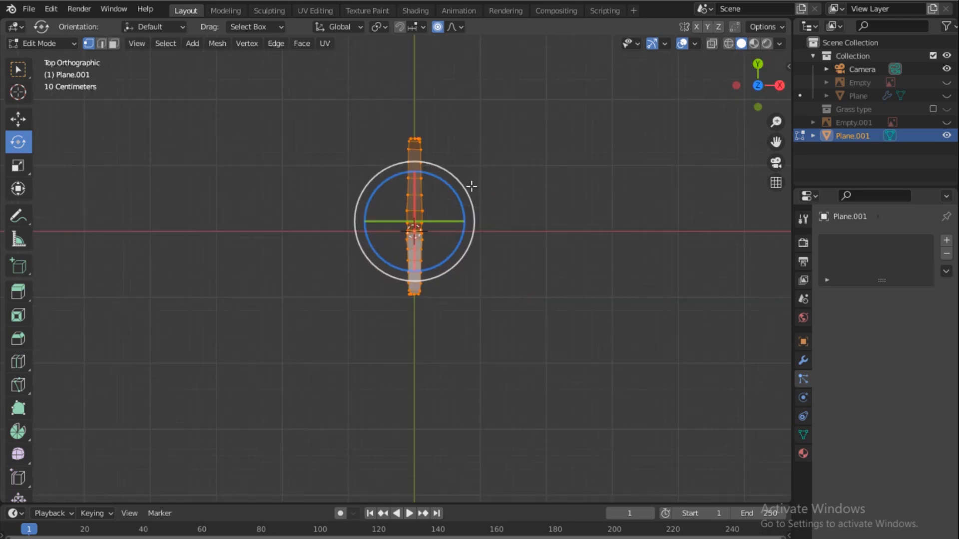
key("shift+d")
right_click(432, 206)
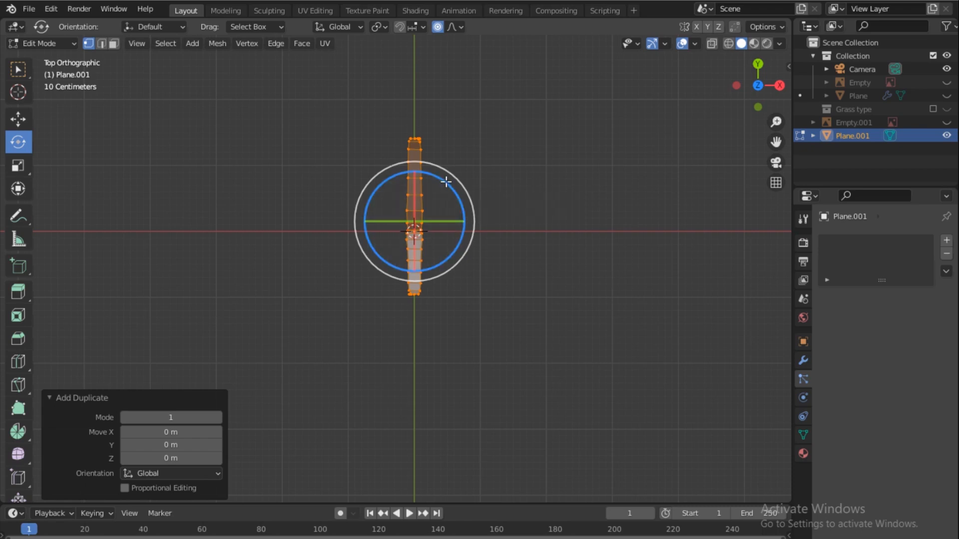
Rotate the duplicated pair of blades -90° about Z with proportional editing off
left_click_drag(446, 182, 475, 279)
key("ctrl+z")
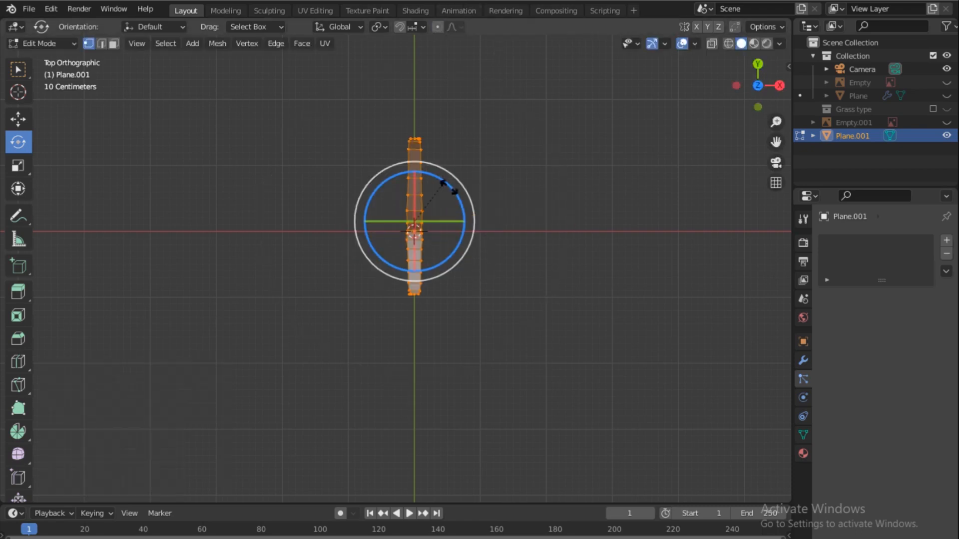
left_click_drag(448, 187, 481, 274)
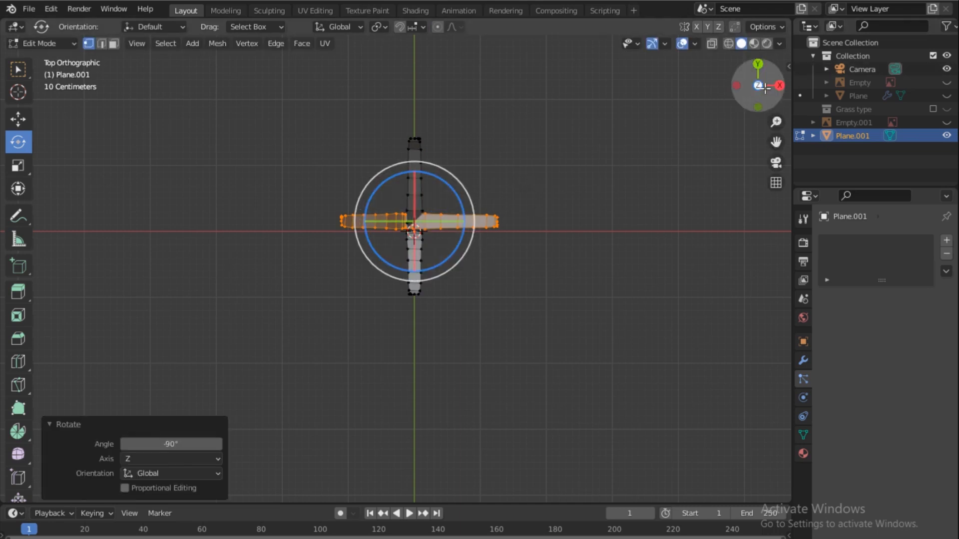
left_click_drag(765, 89, 778, 3)
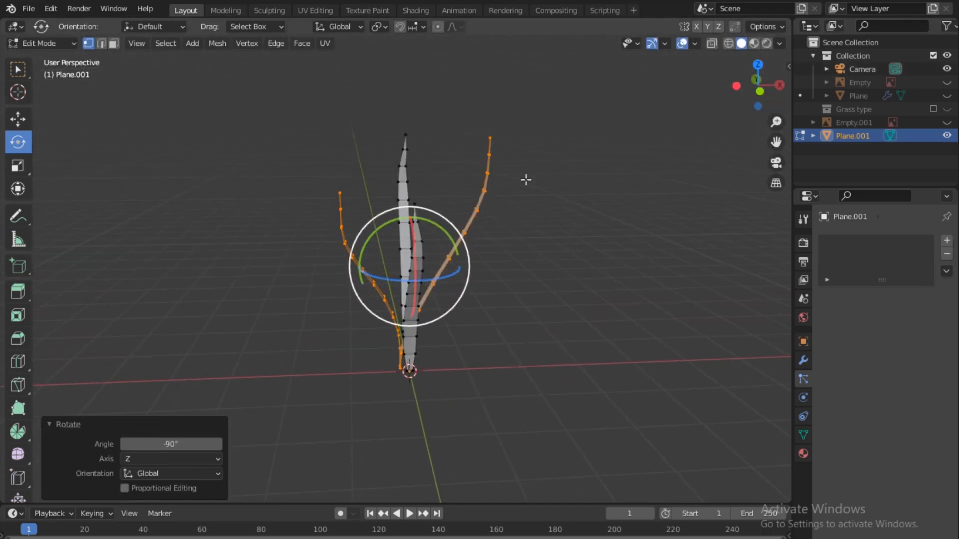
Select the upper vertices of the rotated pair's taller blade and enable proportional editing
left_click_drag(464, 128, 519, 283)
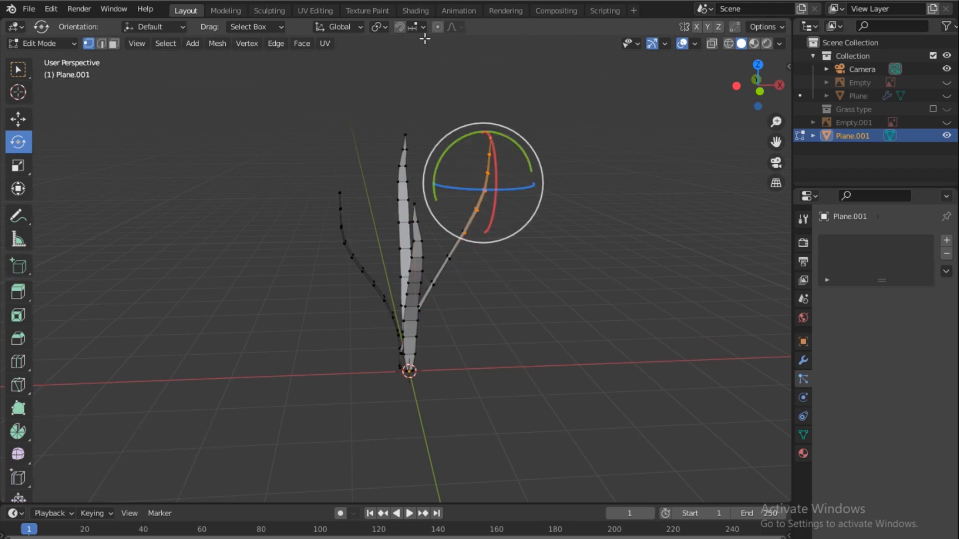
left_click(449, 27)
left_click(437, 27)
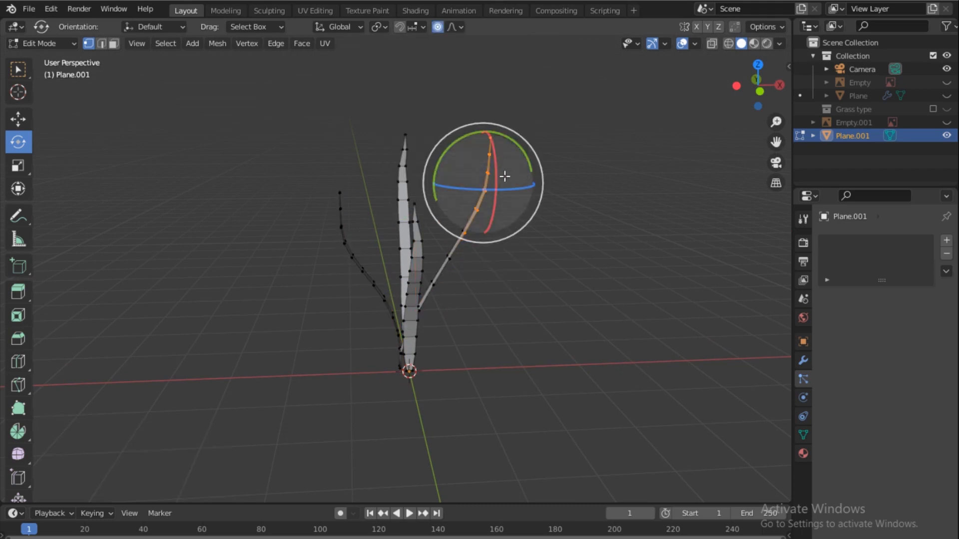
key("g")
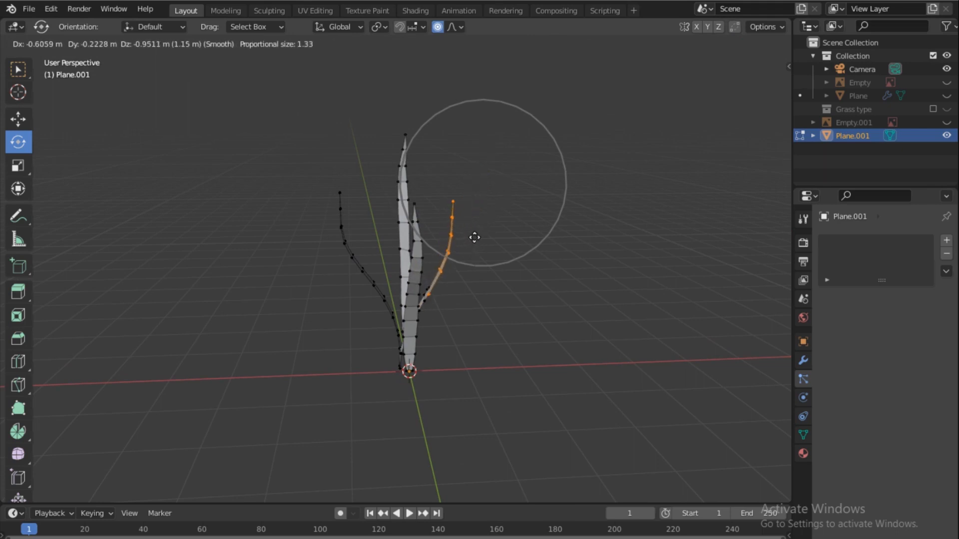
scroll(478, 234, "up", 5)
scroll(480, 233, "down", 11)
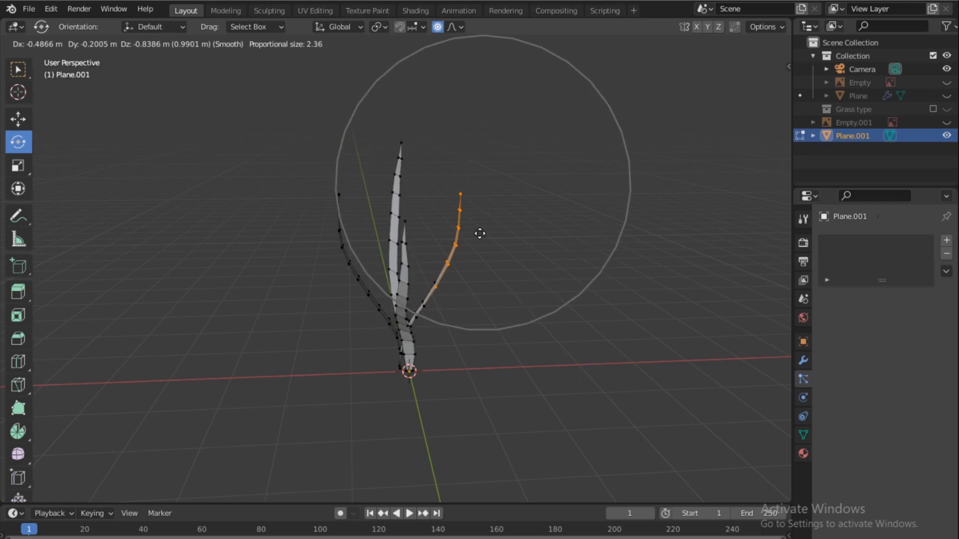
right_click(481, 228)
left_click_drag(760, 92, 719, 77)
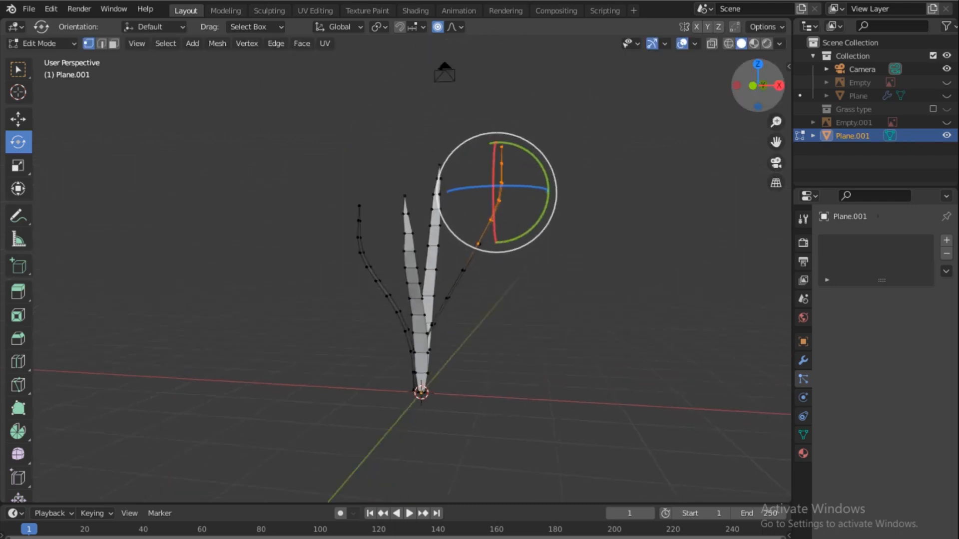
left_click_drag(674, 149, 633, 167)
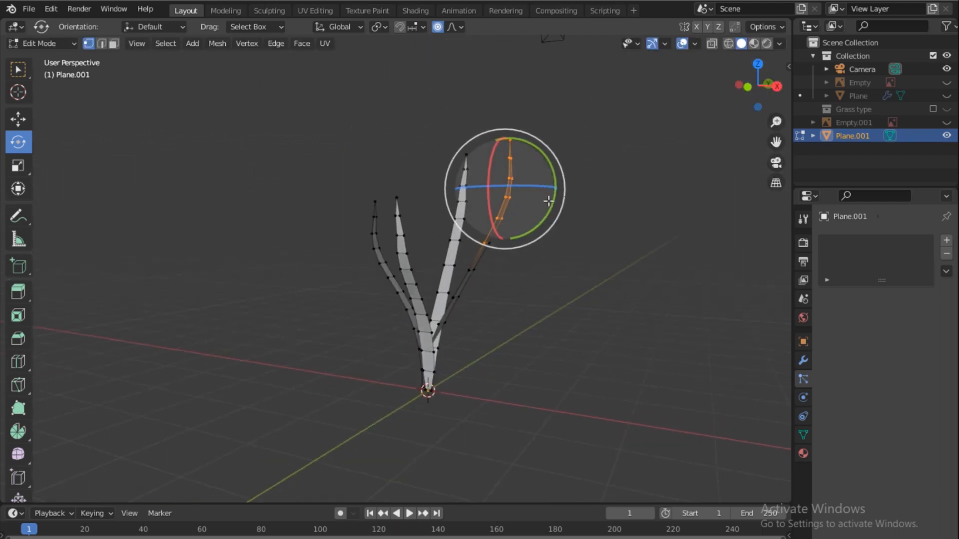
Lower the selected blade tip about 0.5 m in Z with smooth proportional editing at a size of 0.91
key("g")
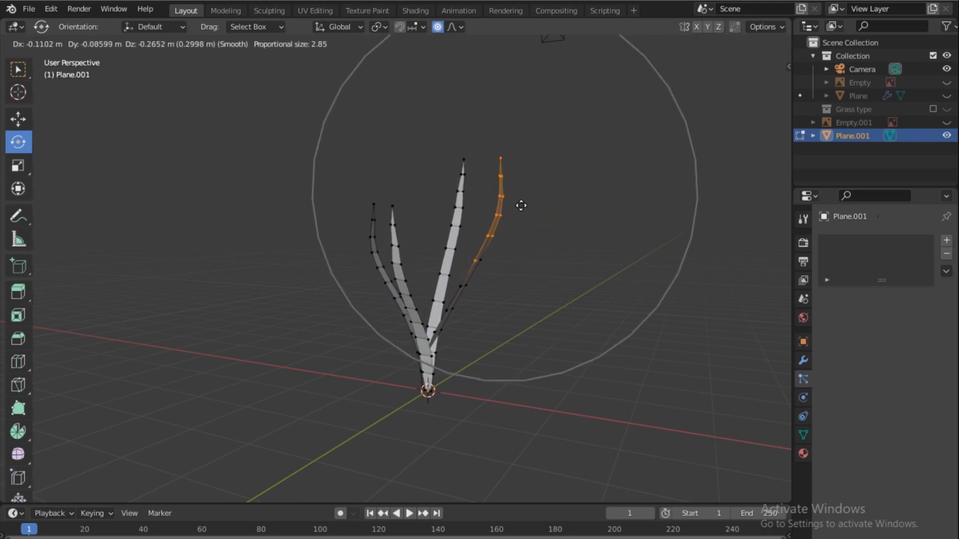
scroll(521, 206, "up", 9)
scroll(521, 205, "up", 1)
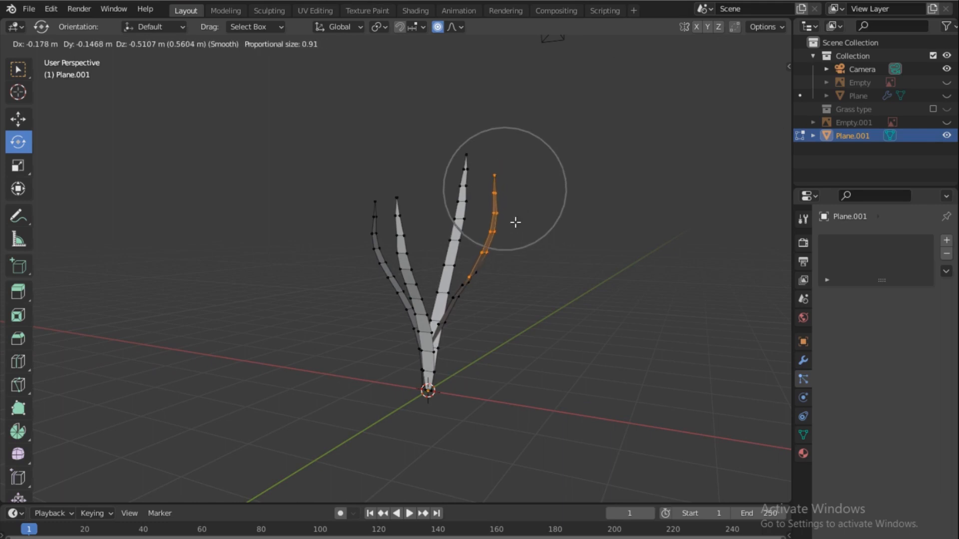
left_click(514, 220)
Rotate the selected blade tip about -20.1° around Y and shift it about -0.43 m in X with proportional editing
left_click_drag(749, 83, 813, 83)
left_click_drag(505, 185, 487, 173)
key("g")
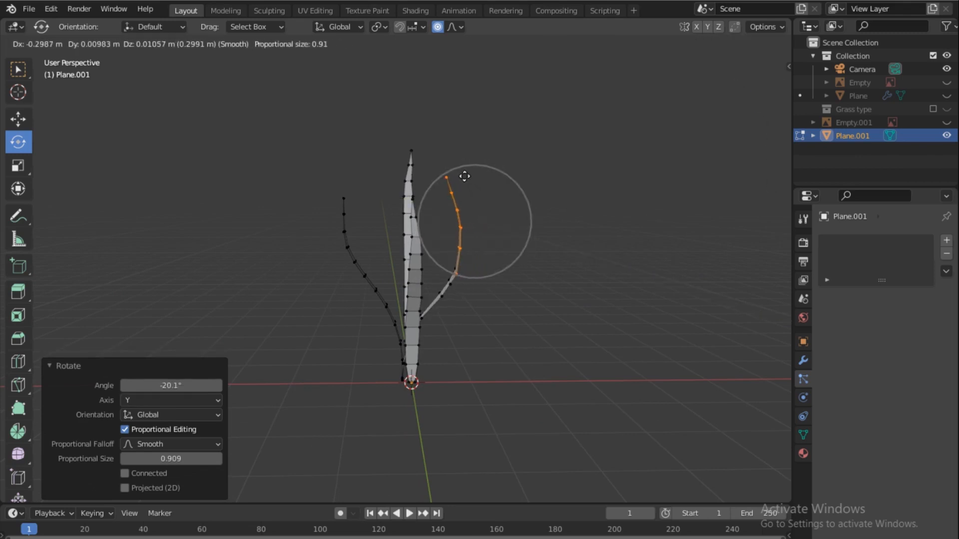
left_click(463, 176)
left_click_drag(756, 89, 702, 116)
left_click_drag(622, 116, 614, 151)
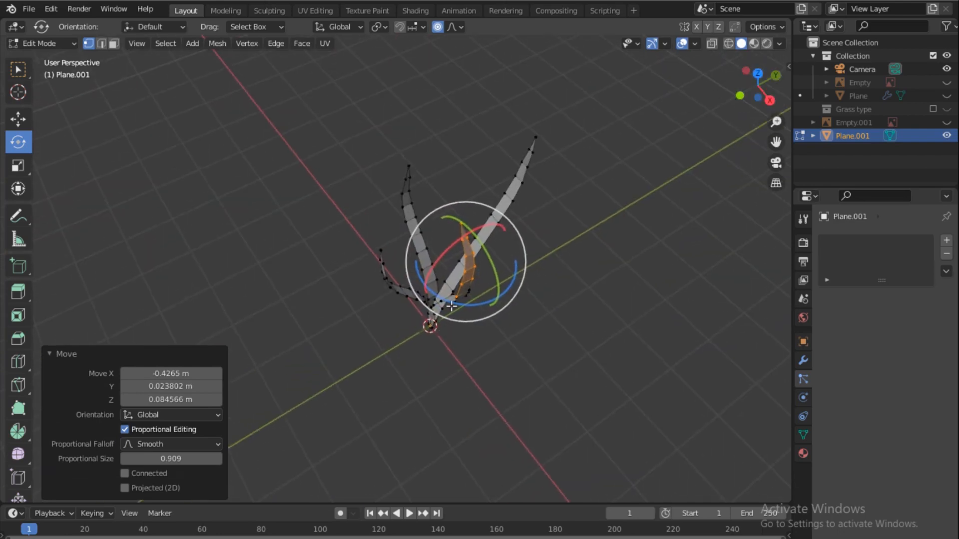
left_click(382, 258)
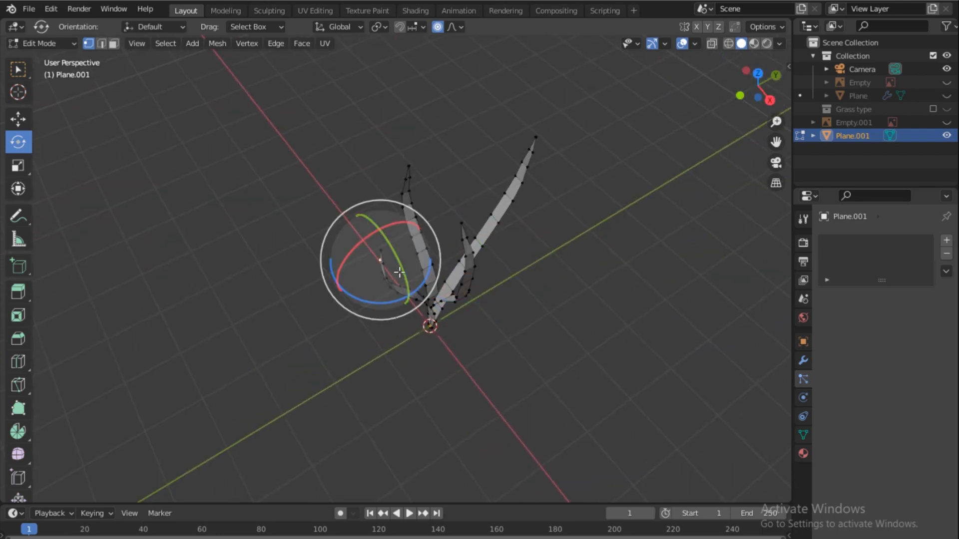
left_click_drag(359, 226, 399, 292)
key("ctrl+z")
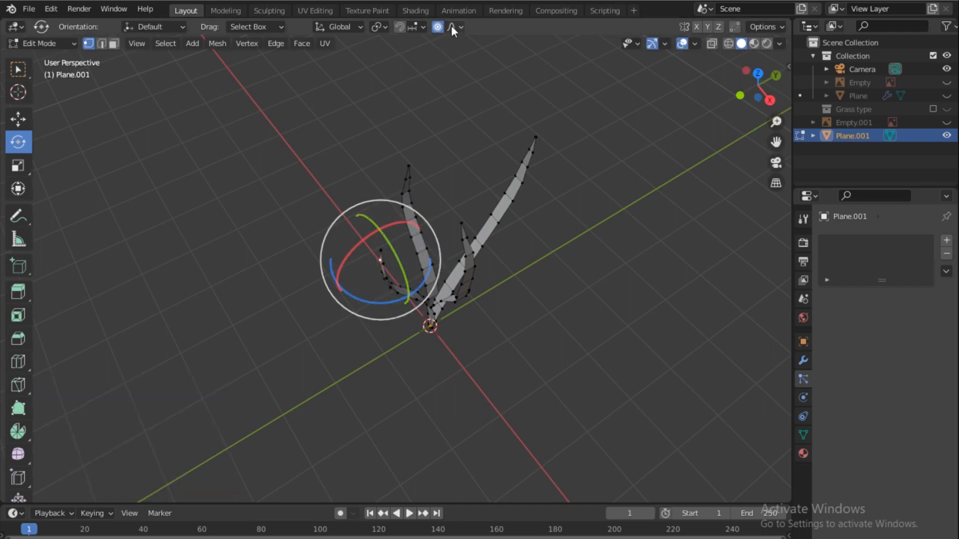
Duplicate the whole short blade on the negative X side without proportional editing and move the copy about -2.18 m in X and -2.93 m in Y
left_click_drag(298, 227, 395, 328)
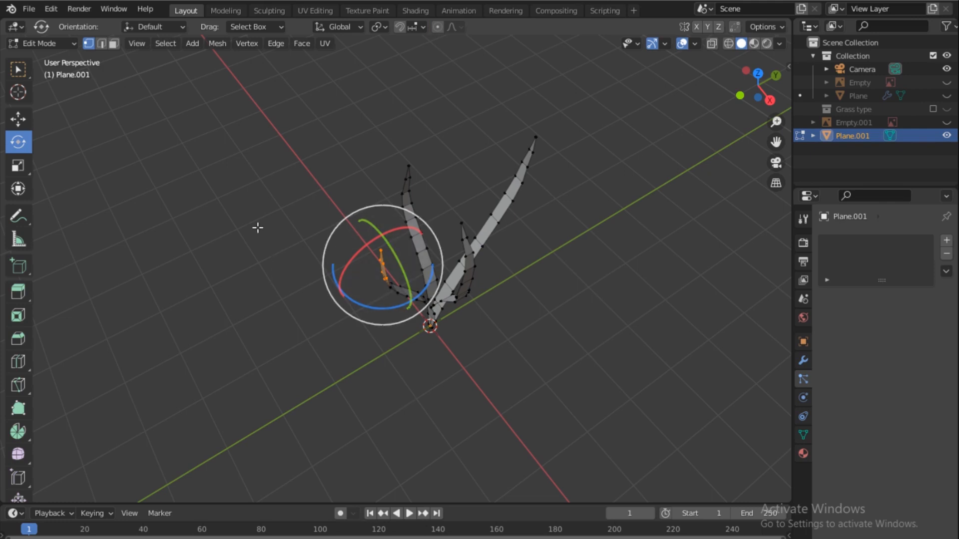
key("ctrl+KP_Add")
key("ctrl+KP_Add")
key("ctrl+KP_Add")
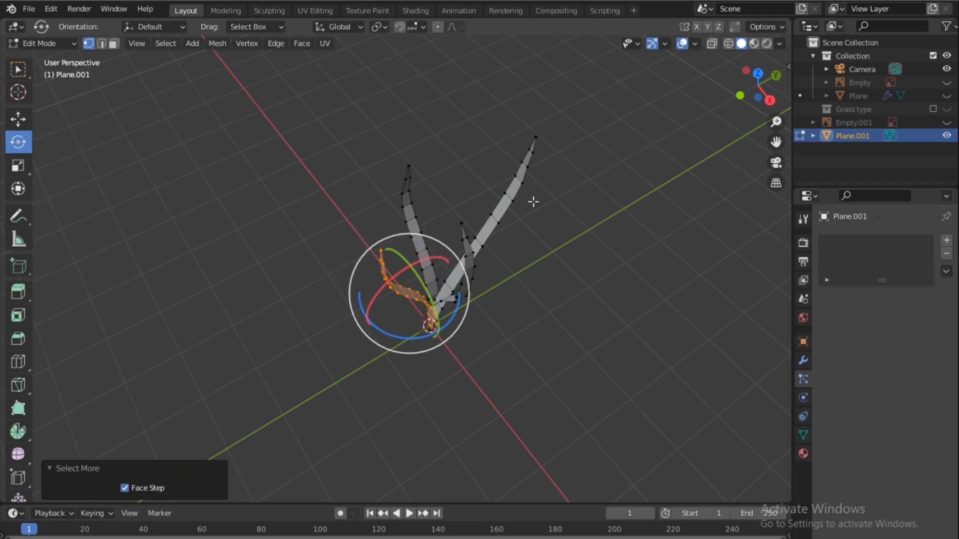
key("g")
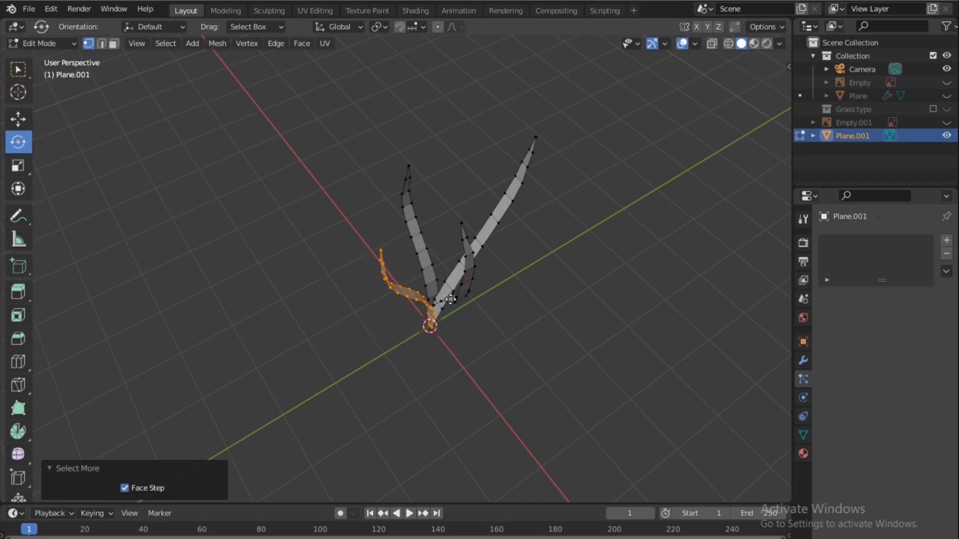
right_click(450, 299)
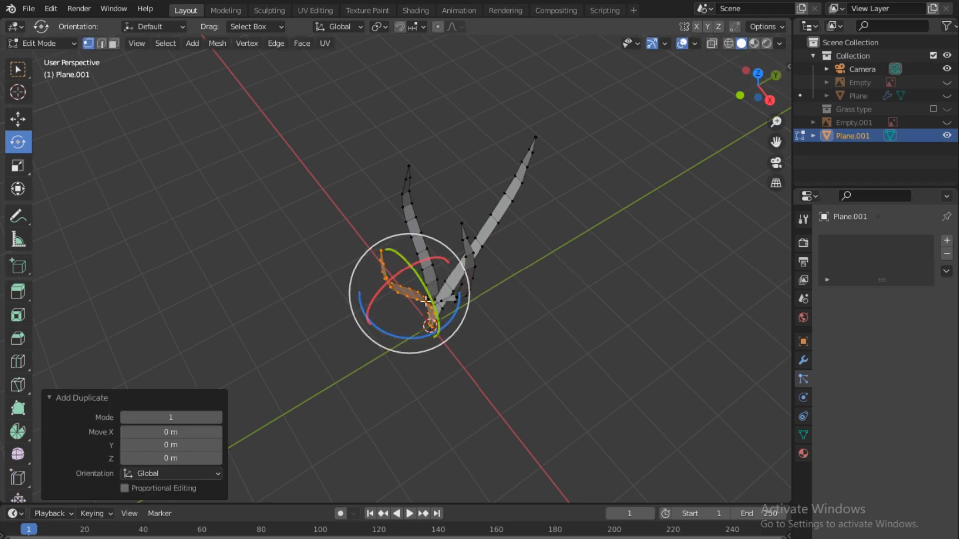
key("g")
left_click(189, 287)
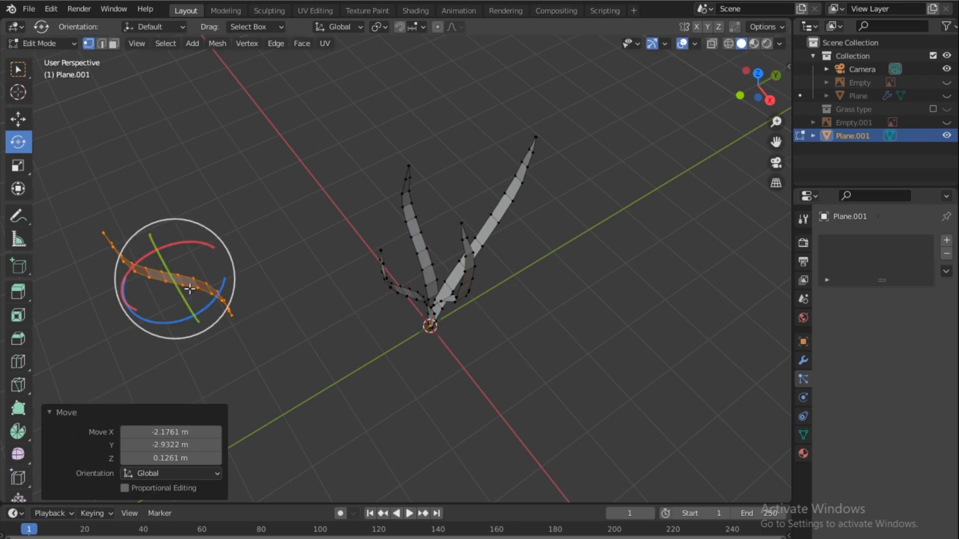
In the right view, move the copied blade's upper vertices about 0.69 m in Y with smooth proportional editing at a size of 1.949
key("grave")
left_click(608, 257)
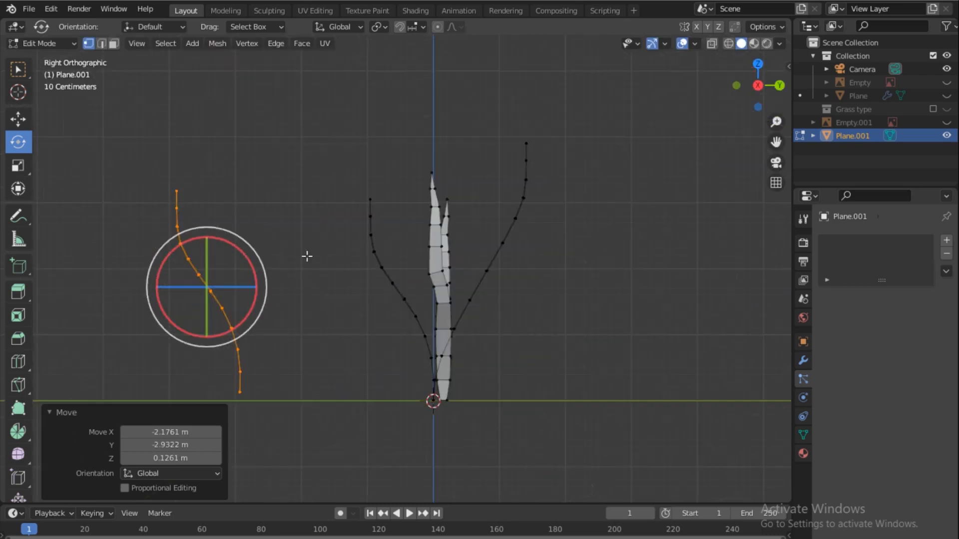
left_click_drag(127, 142, 219, 300)
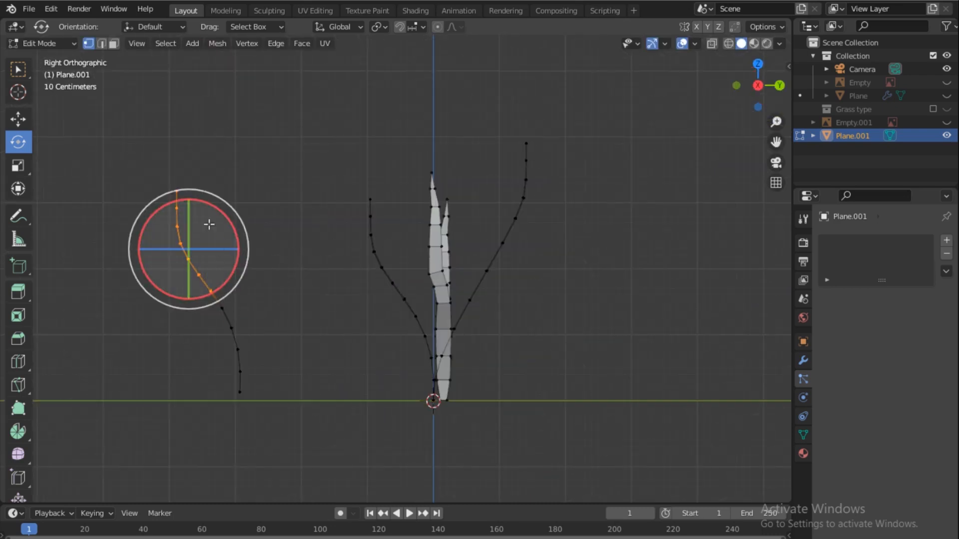
left_click(437, 26)
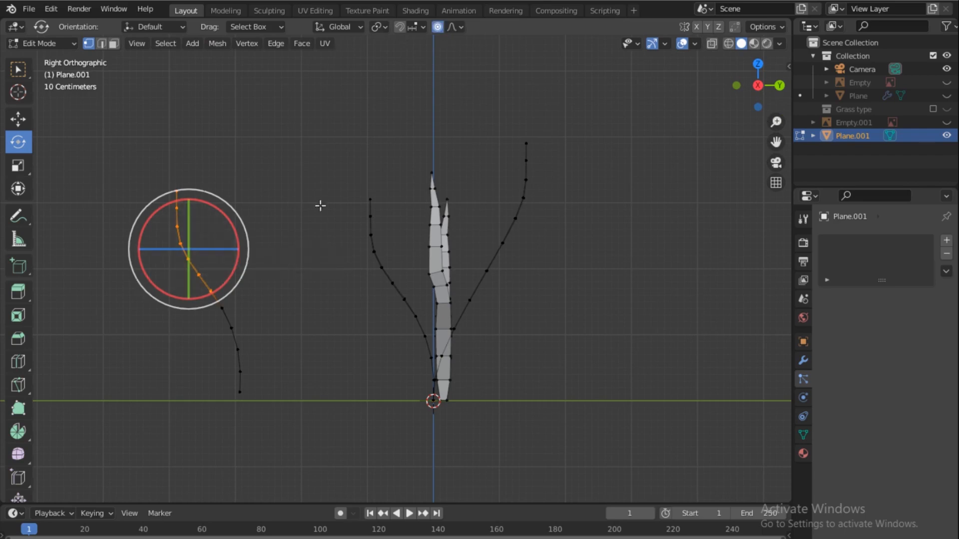
key("g")
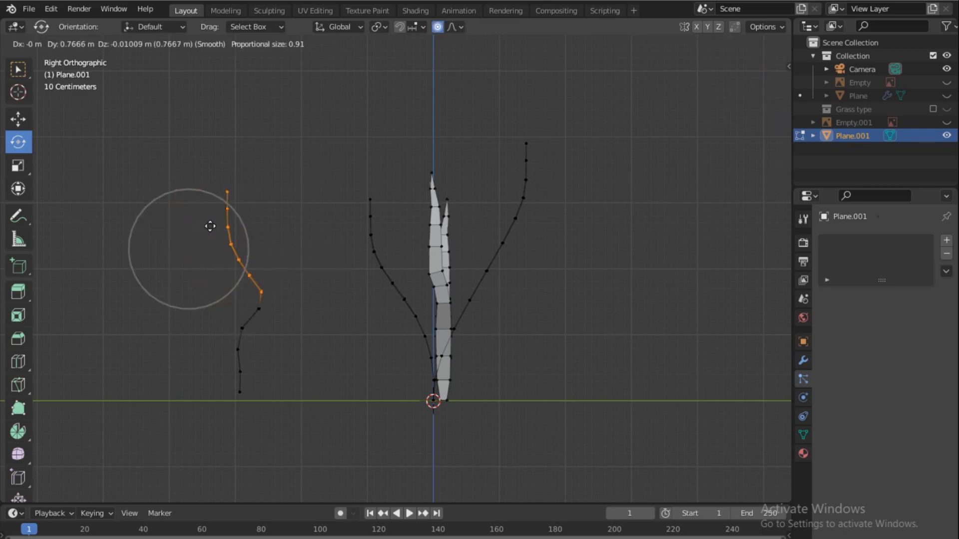
scroll(209, 225, "up", 3)
scroll(210, 225, "up", 2)
scroll(210, 226, "down", 9)
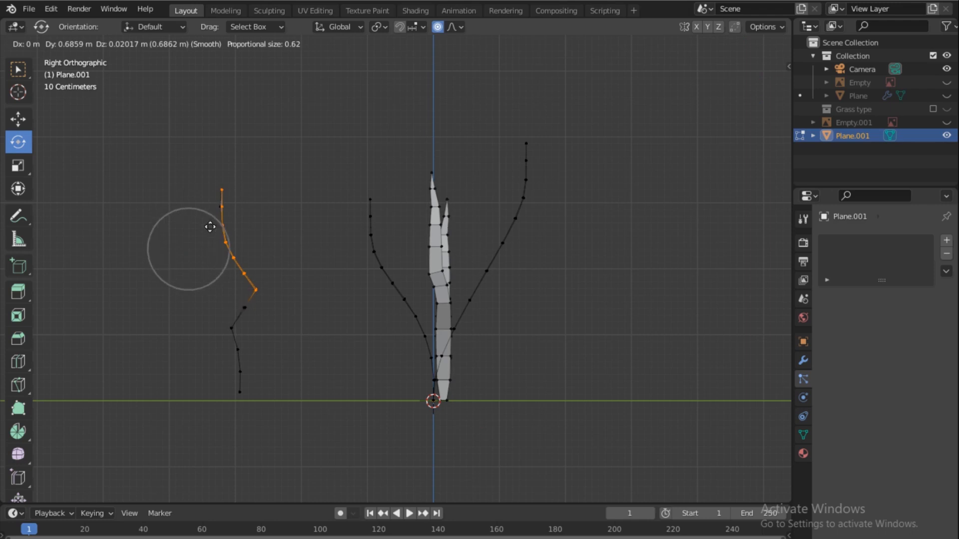
scroll(209, 227, "down", 3)
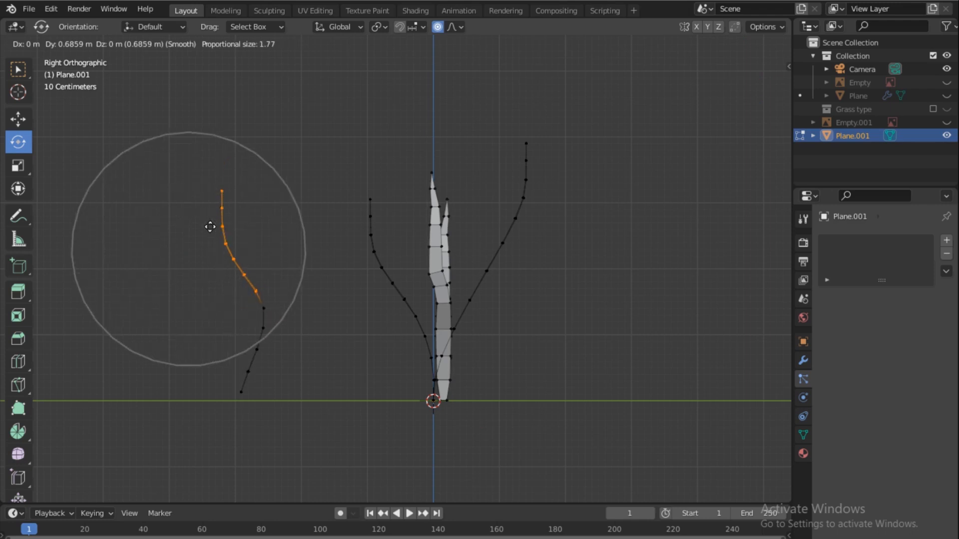
scroll(209, 227, "down", 1)
left_click(209, 226)
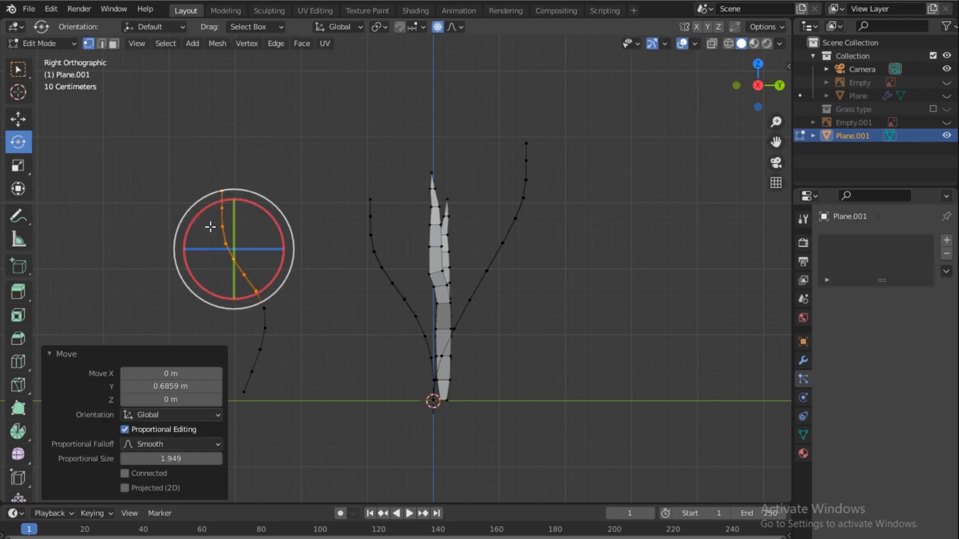
Straighten the copied blade by rotating its upper and tip vertices about X, then shift the tip about -0.28 m in Y
left_click_drag(254, 205, 290, 226)
left_click_drag(204, 175, 287, 247)
left_click_drag(271, 182, 250, 163)
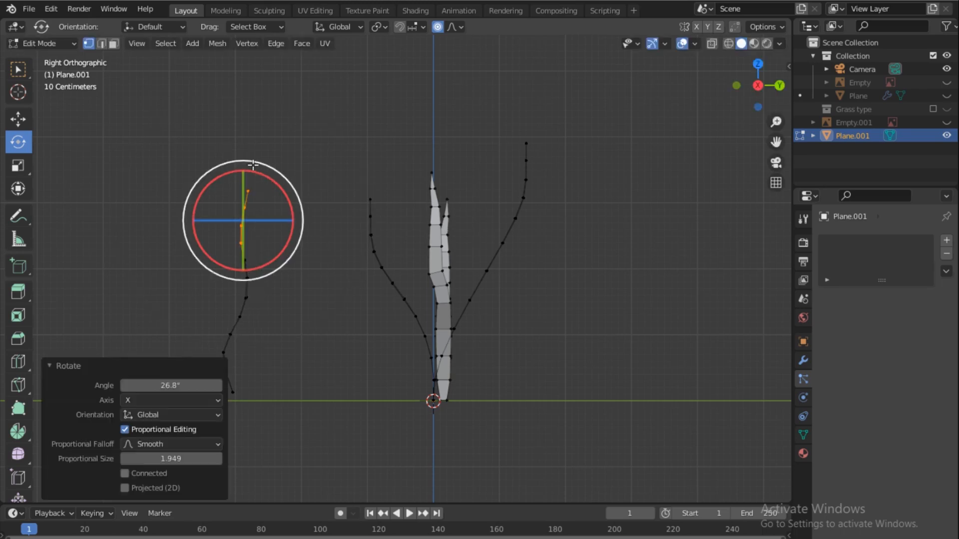
key("g")
left_click(233, 173)
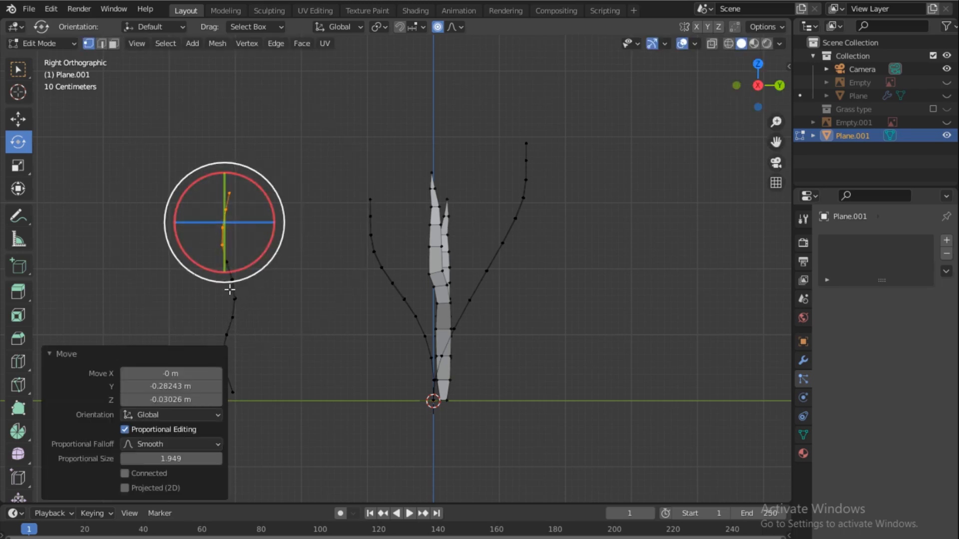
key("g")
key("Escape")
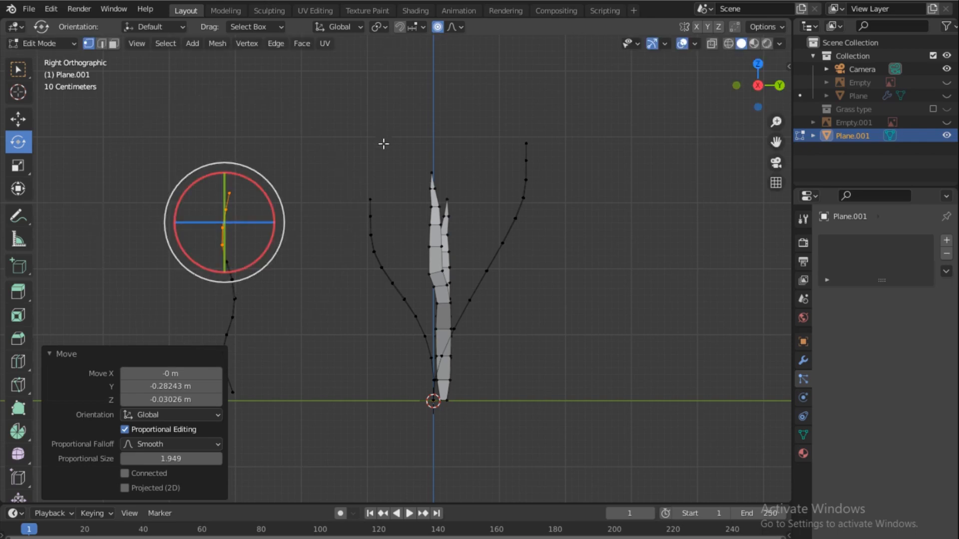
Select the whole copied blade and, without proportional editing, move it about 3.05 m in Y and -0.12 m in Z so its base meets the origin
key("ctrl+KP_Add")
key("ctrl+KP_Add")
key("ctrl+KP_Add")
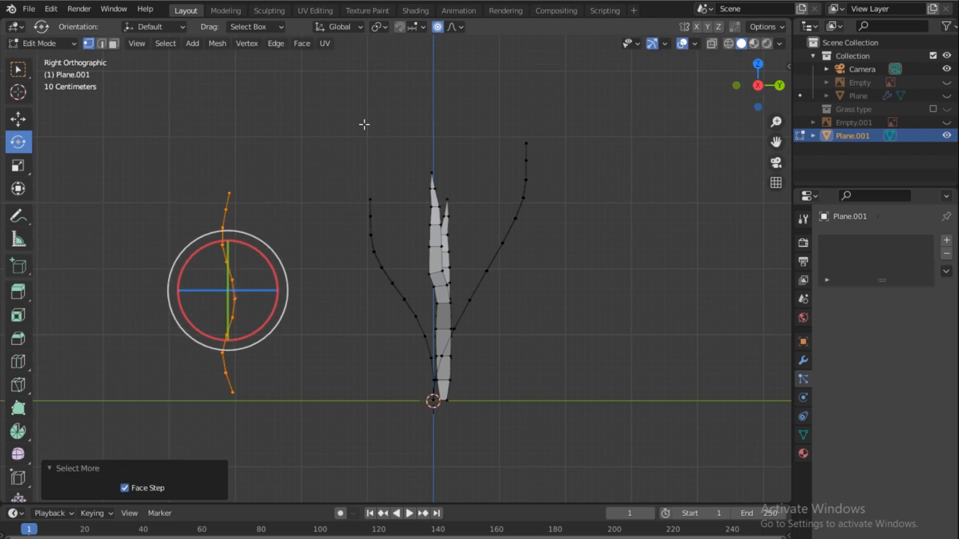
left_click(438, 27)
key("g")
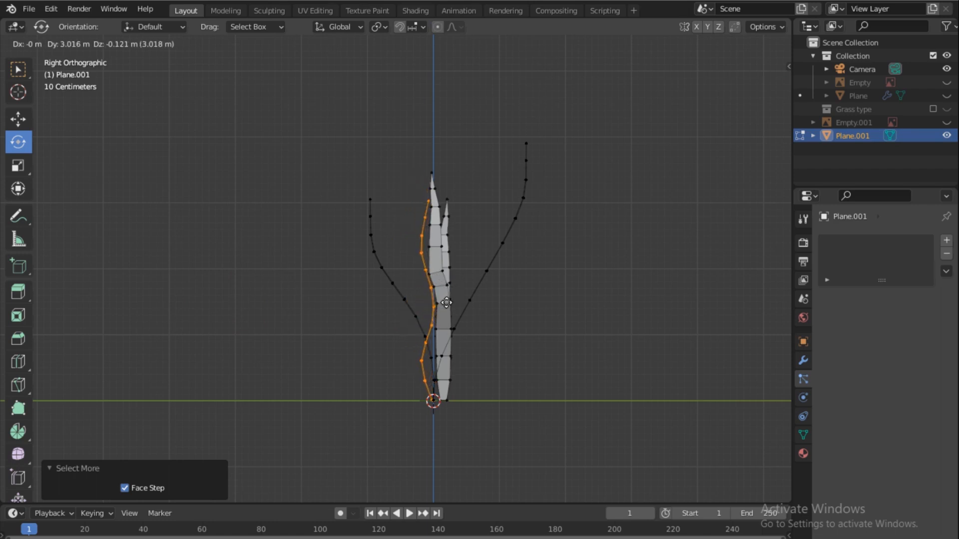
left_click(449, 302)
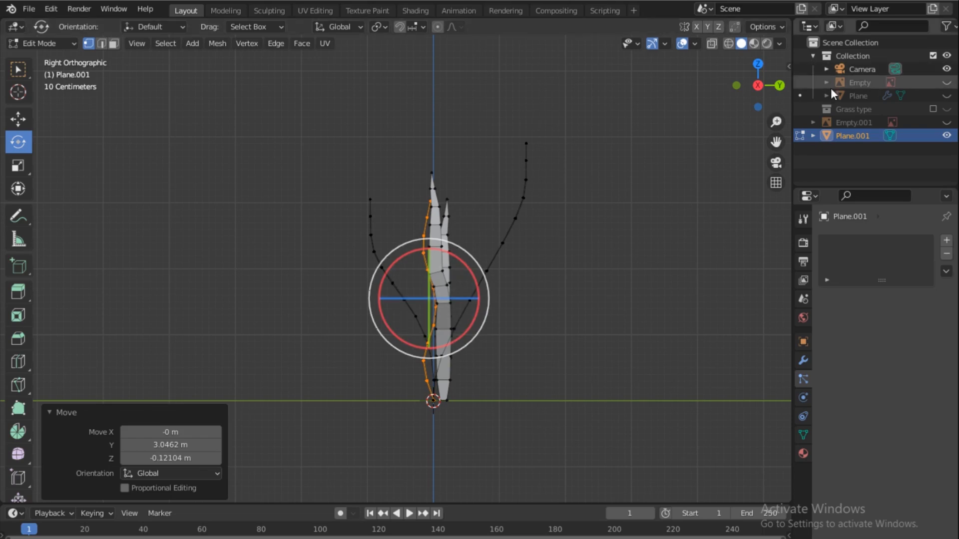
In the top view, move the copied blade about 2.15 m in X and 0.22 m in Y into the clump's centre
left_click_drag(757, 85, 729, 102)
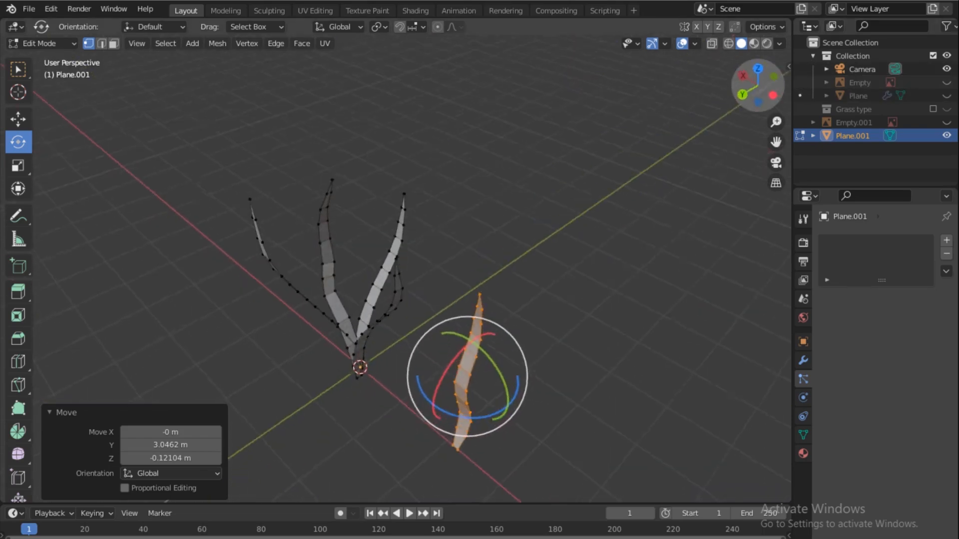
key("grave")
left_click(489, 212)
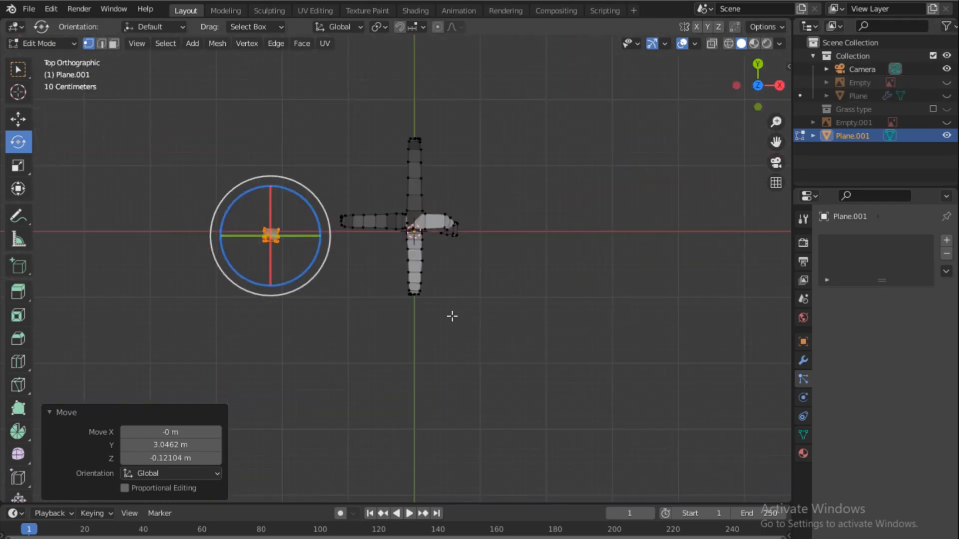
key("g")
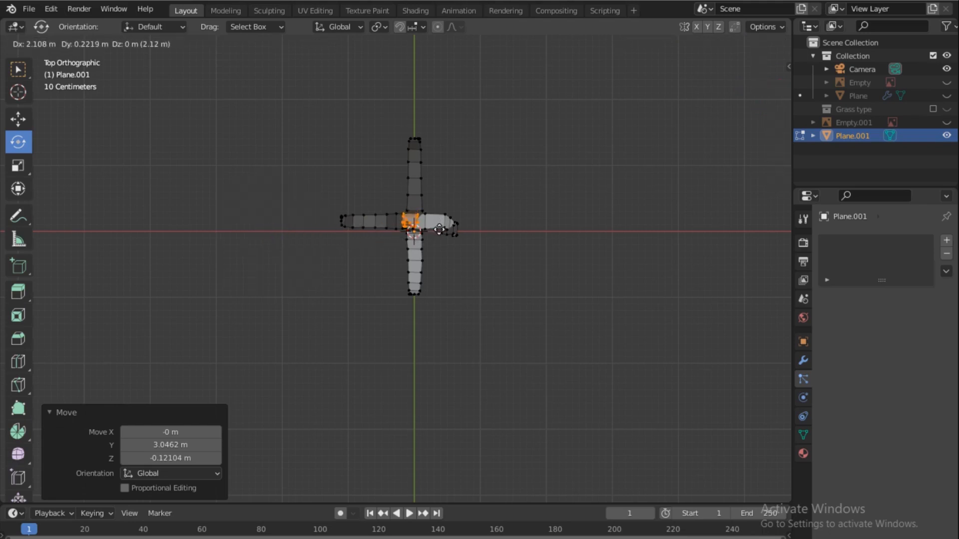
left_click(440, 229)
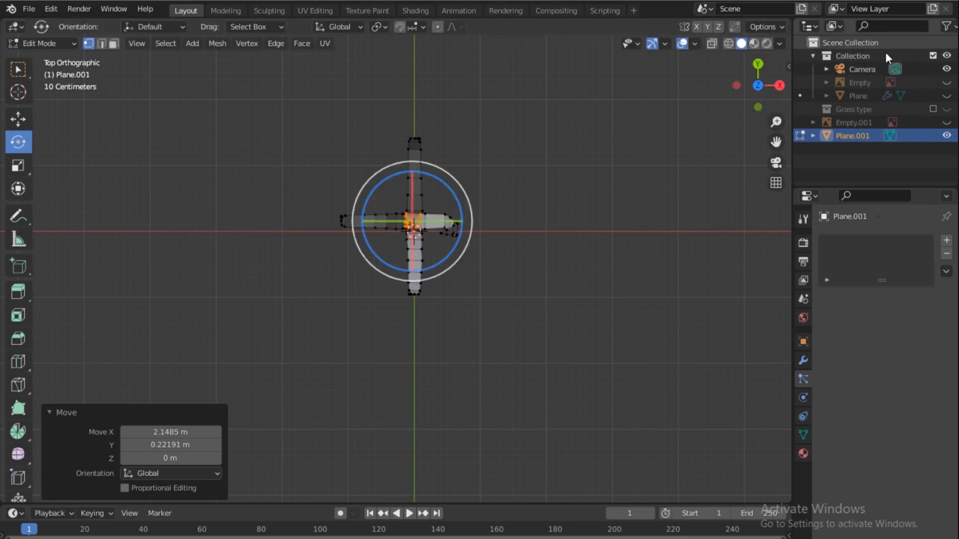
Return to Object Mode and deselect the grass clump
left_click_drag(767, 97, 746, 83)
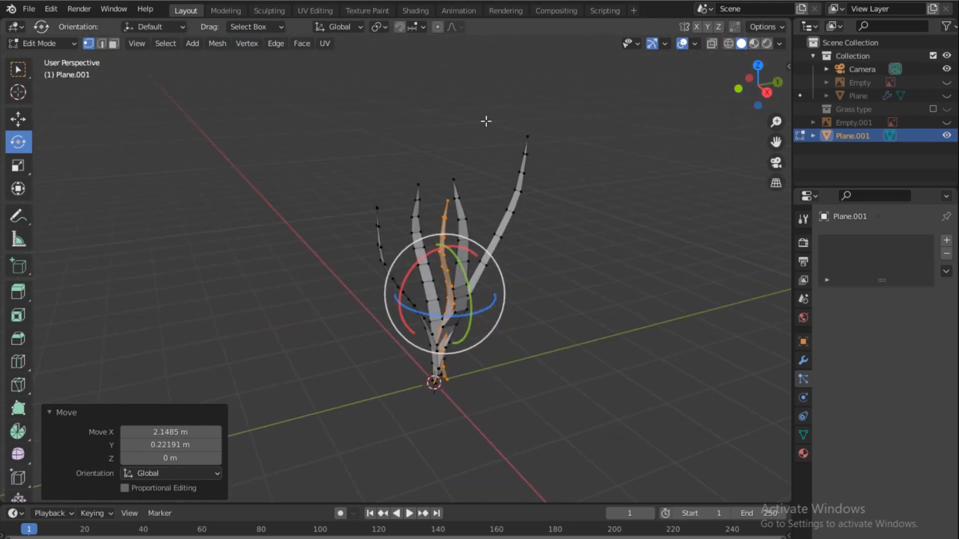
key("ctrl+Tab")
left_click(341, 139)
left_click(554, 217)
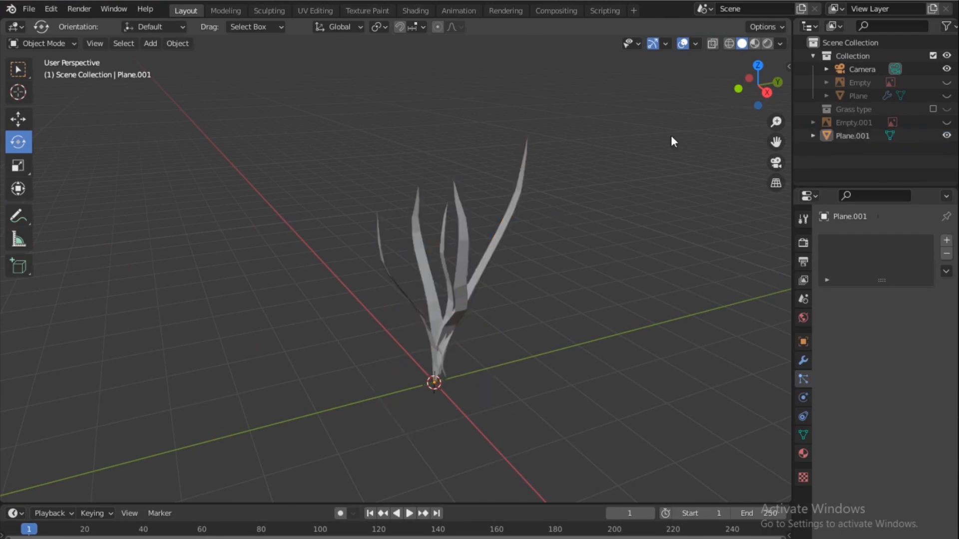
mouse_move(748, 92)
left_mouse_down()
mouse_move(619, 84)
mouse_move(763, 86)
left_mouse_up()
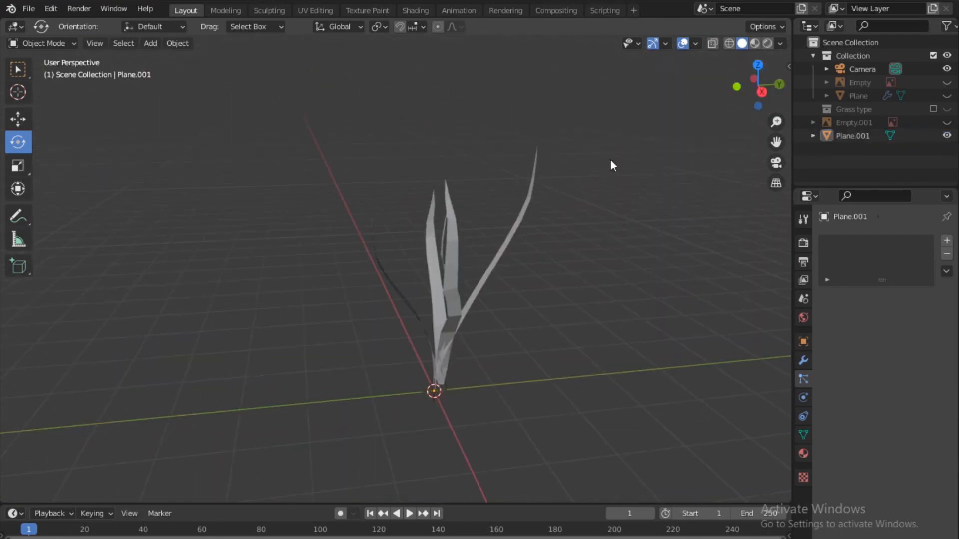
Rename the grass clump object as Dry grass and move it into the re-enabled Grass type collection
left_click(849, 137)
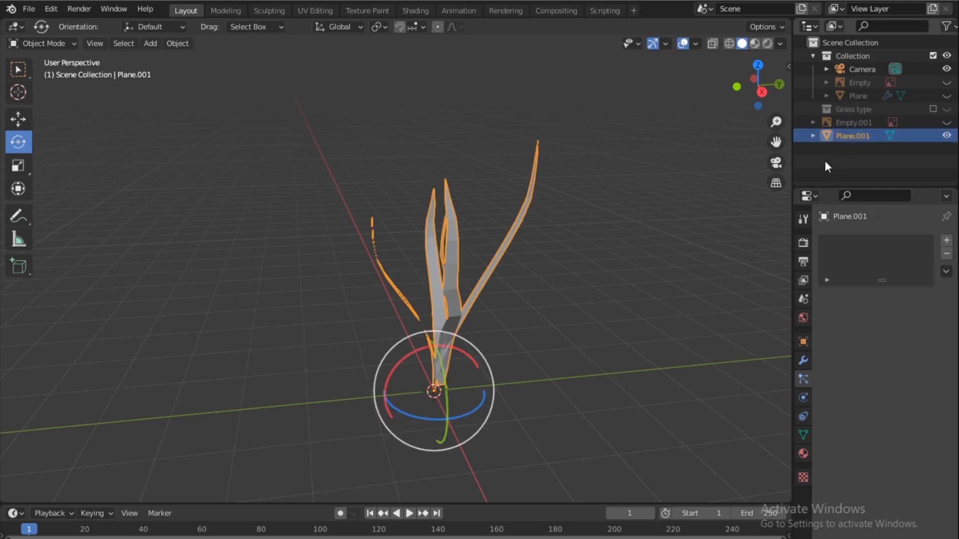
key("F2")
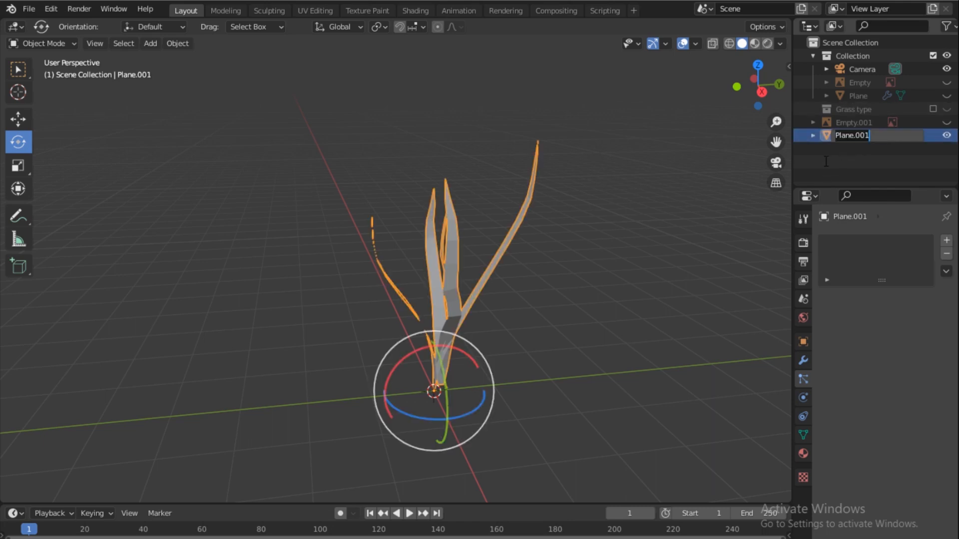
type("Dry grass")
key("Return")
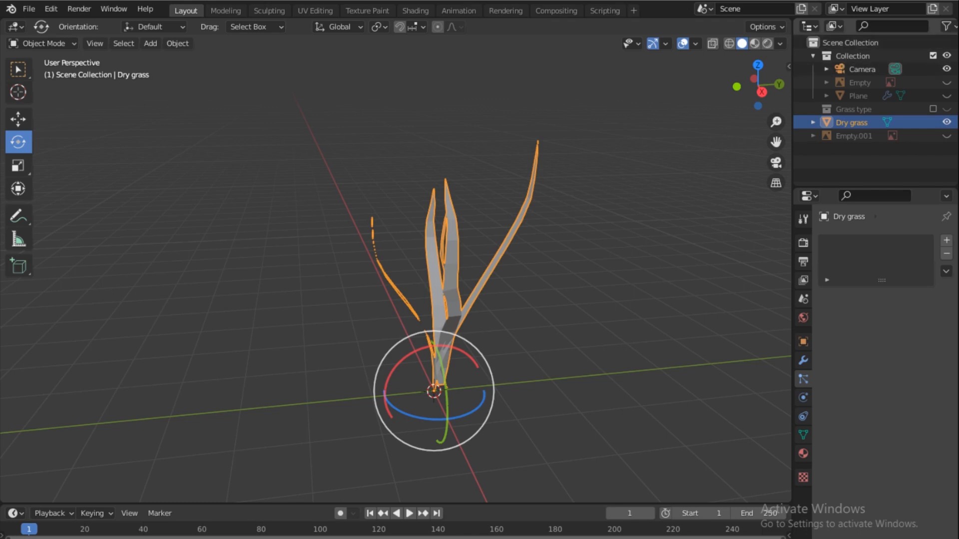
left_click(852, 110)
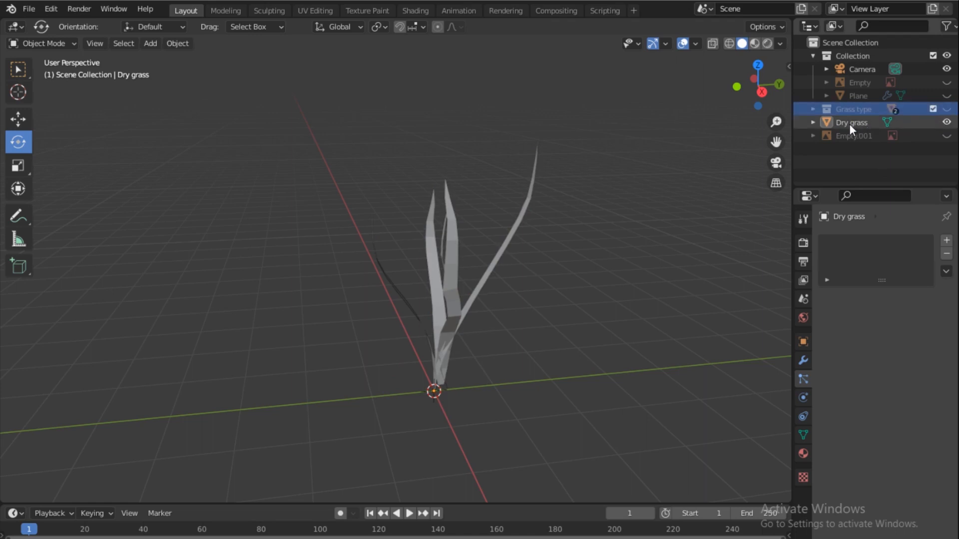
left_click_drag(859, 121, 863, 111)
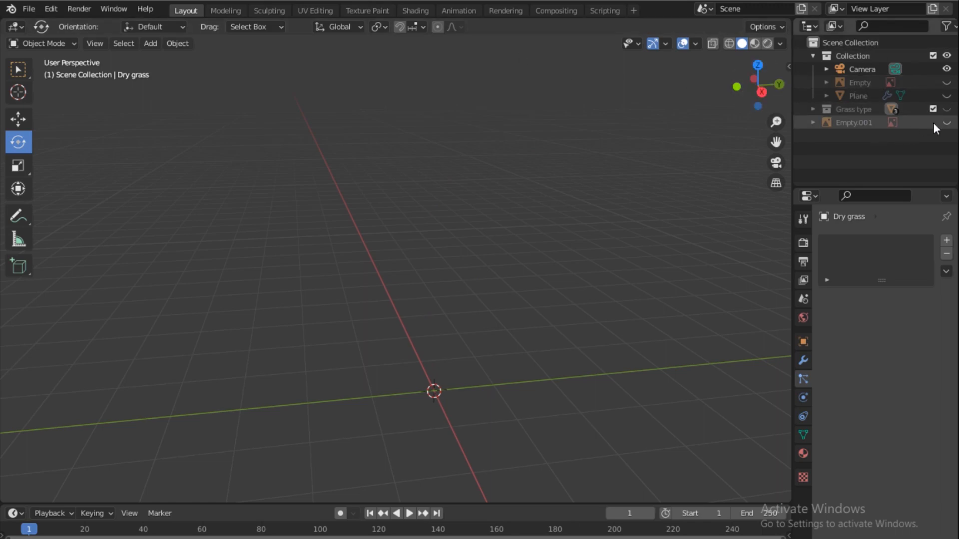
Unhide the Plane with its grass particles and preview it through the camera in rendered shading
left_click(946, 95)
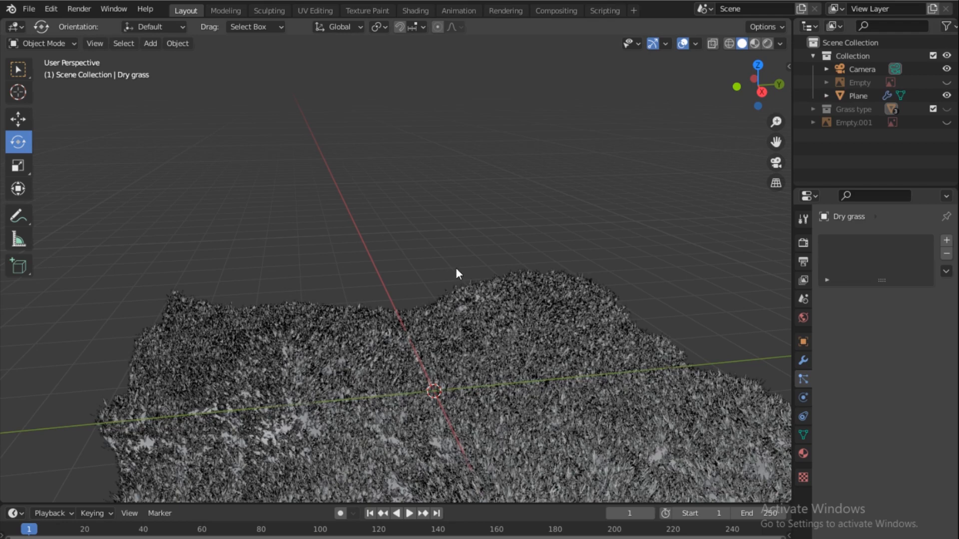
key("KP_0")
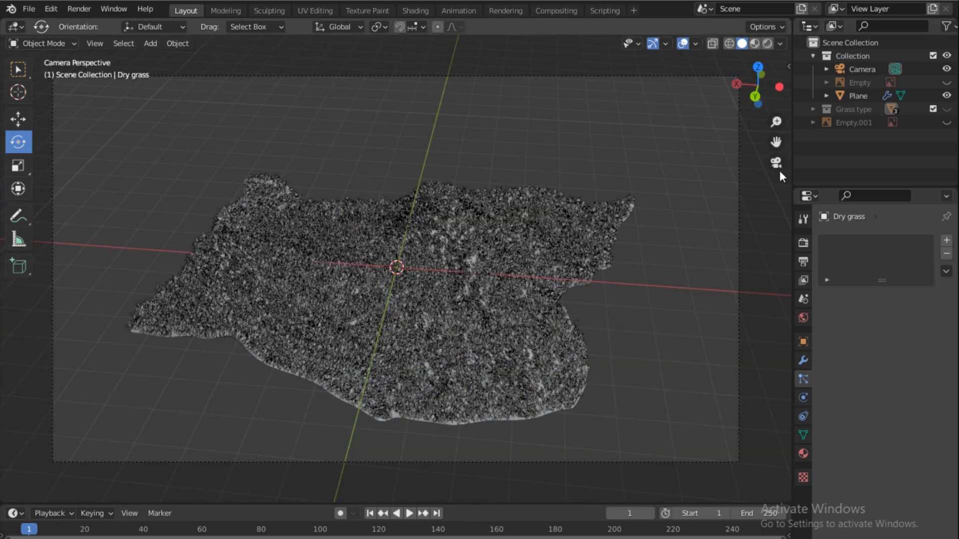
left_click(767, 43)
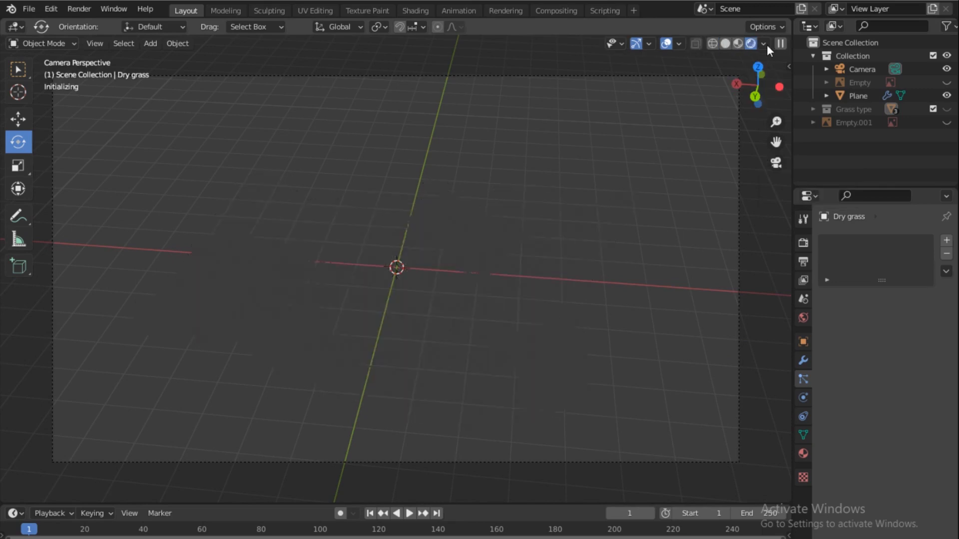